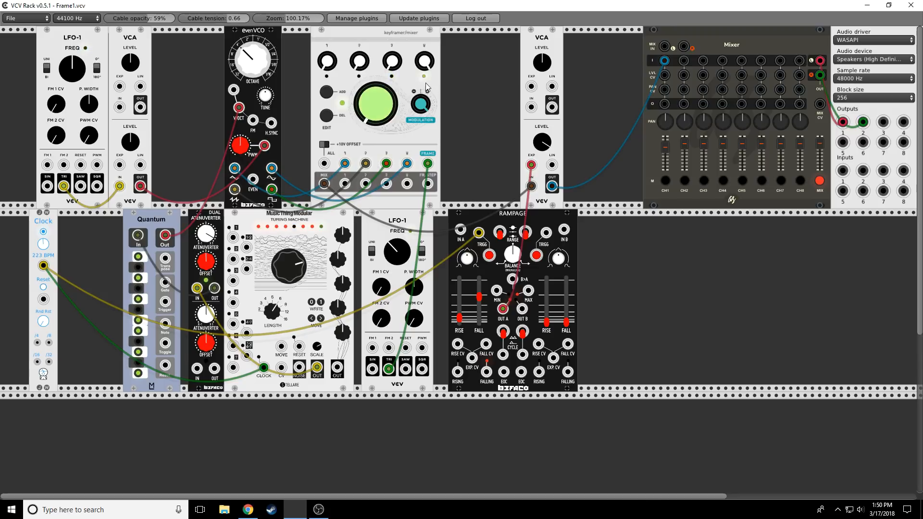
# - Initialize the keyframer/mixer module and add its first two keyframes, raising channel 1 and then channel 2
pyautogui.rightClick(339, 76)
pyautogui.click(348, 90)
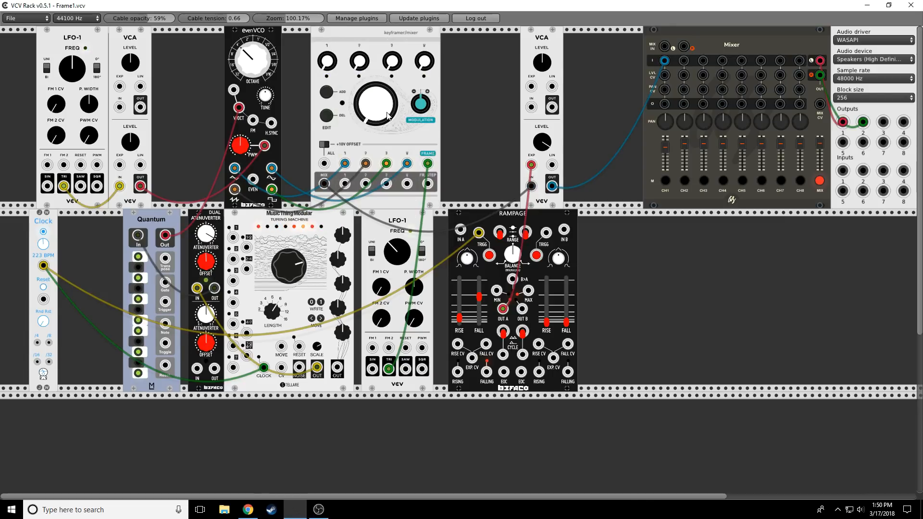
pyautogui.moveTo(387, 114); pyautogui.dragTo(387, 86)
pyautogui.click(327, 93)
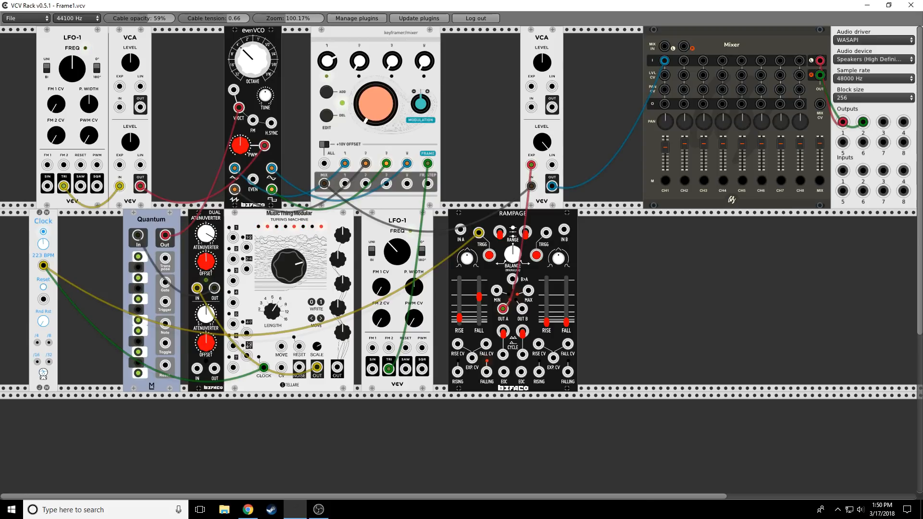
pyautogui.press('XF86AudioRaiseVolume')
pyautogui.click(327, 92)
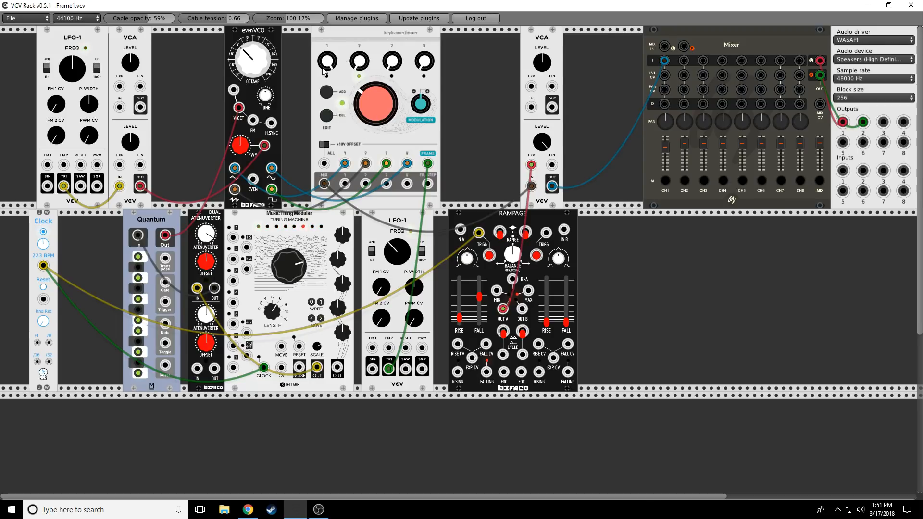
# - Add two more keyframes further along the frame knob, raising channel 3 and then channel 4
pyautogui.moveTo(377, 108); pyautogui.dragTo(377, 97)
pyautogui.click(329, 89)
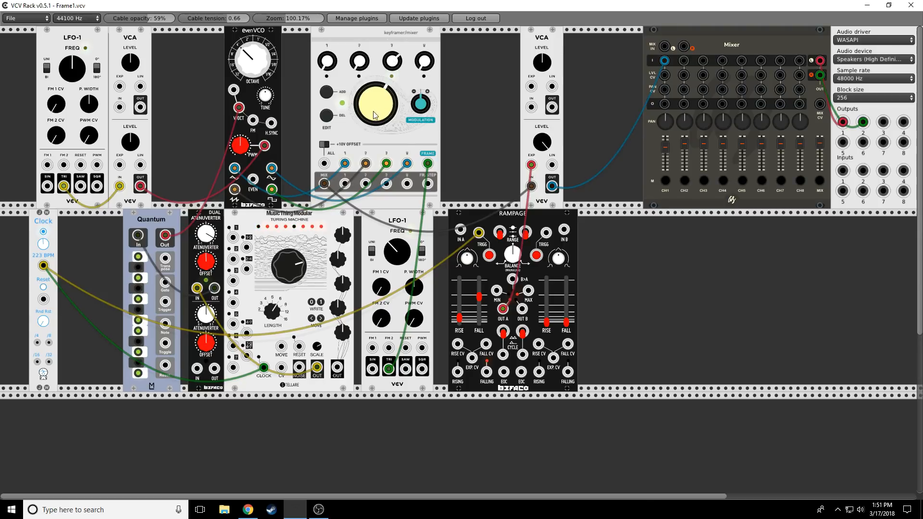
pyautogui.moveTo(372, 114); pyautogui.dragTo(372, 62)
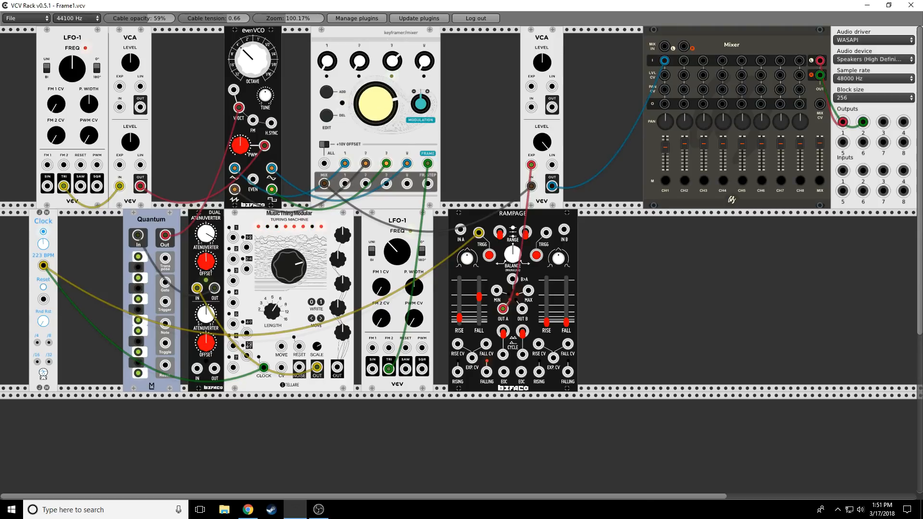
pyautogui.click(326, 95)
pyautogui.moveTo(404, 58); pyautogui.dragTo(404, 58)
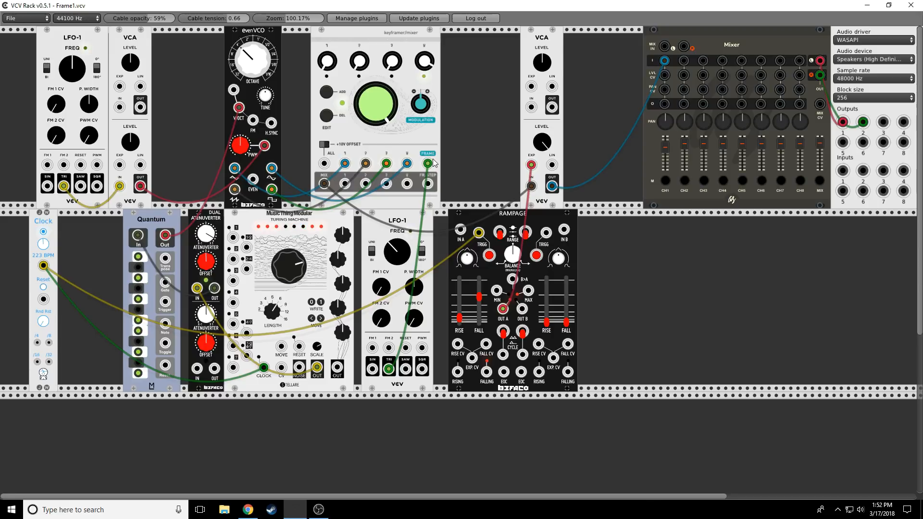
# - Unplug the LFO cable from the keyframer's FRAME input and sweep the frame knob by hand through all four keyframes
pyautogui.moveTo(428, 163); pyautogui.dragTo(435, 219)
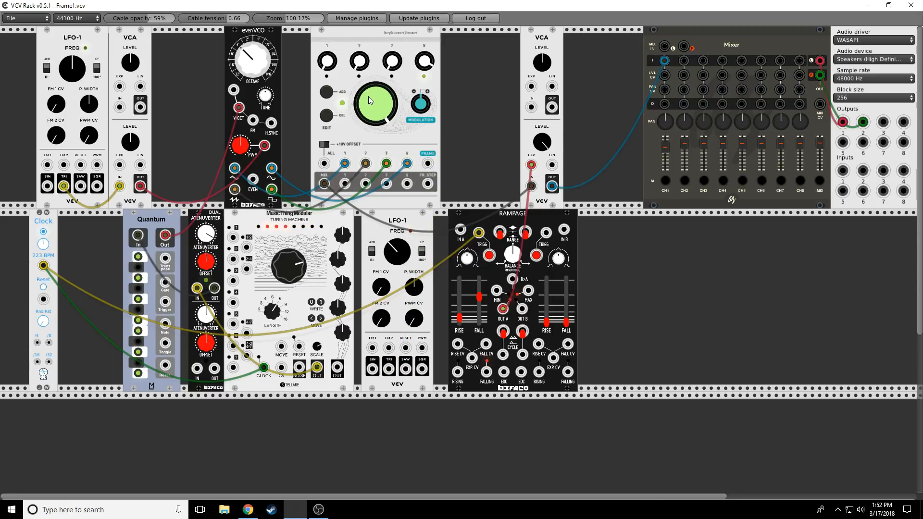
pyautogui.moveTo(369, 96); pyautogui.dragTo(368, 147)
pyautogui.moveTo(375, 104); pyautogui.dragTo(375, 48)
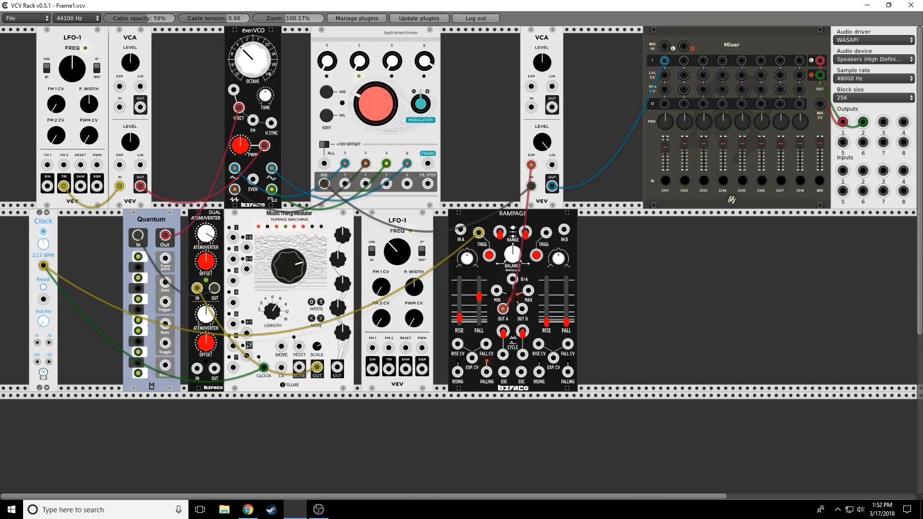
pyautogui.moveTo(375, 104); pyautogui.dragTo(375, 72)
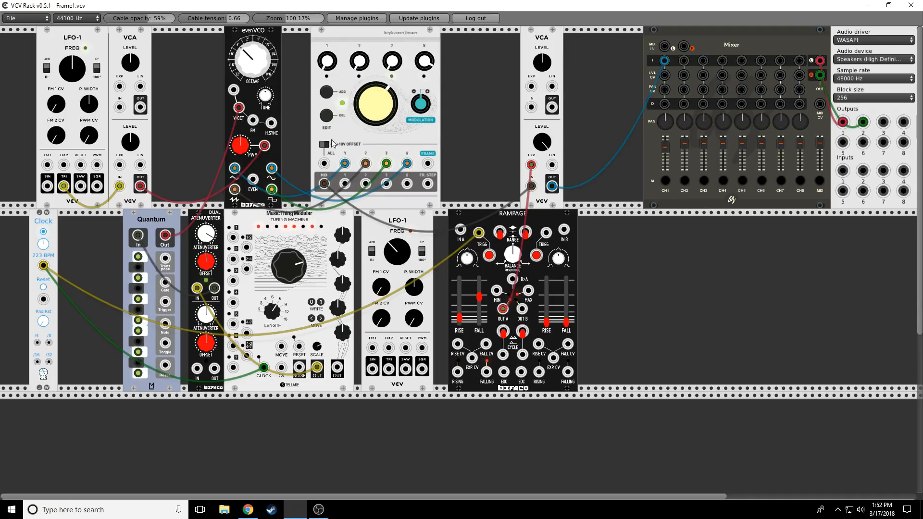
pyautogui.moveTo(366, 105); pyautogui.dragTo(366, 82)
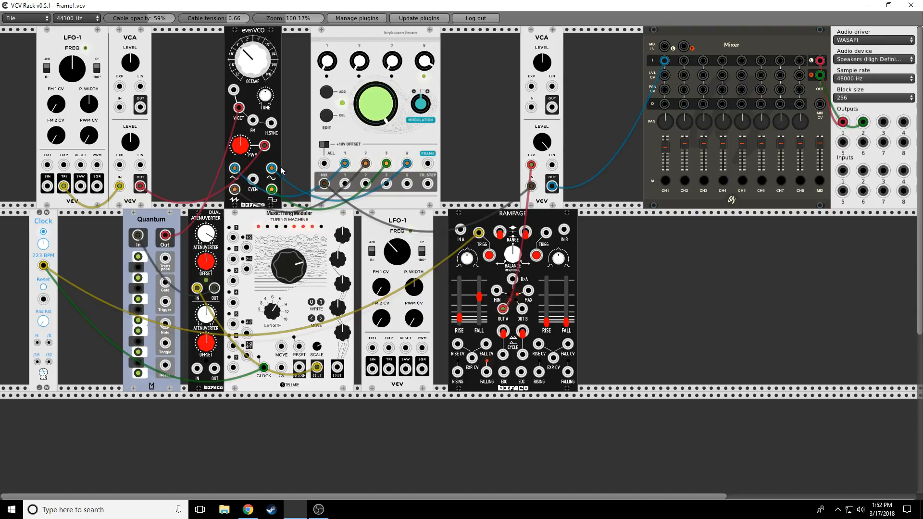
pyautogui.moveTo(378, 95); pyautogui.dragTo(378, 128)
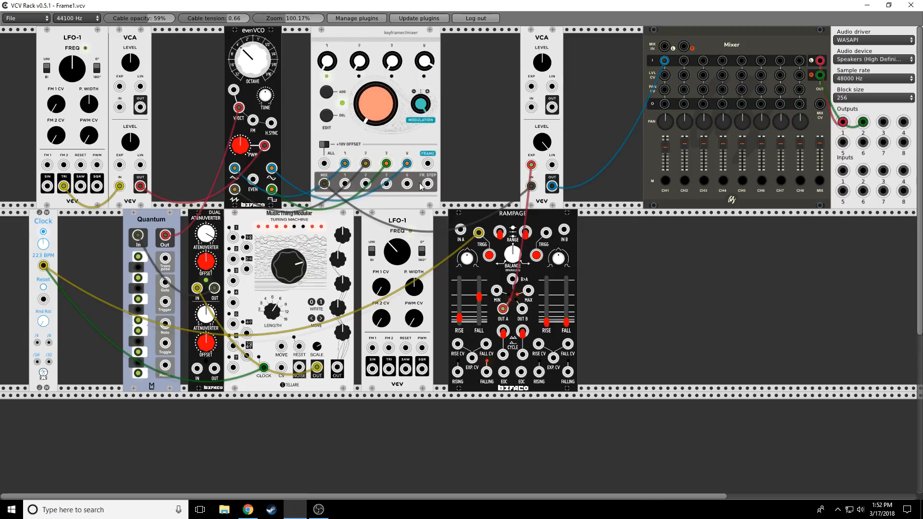
# - Patch the lower LFO-1's TRI output into the FRAME input, toggle the Mixer's MIX mute, and adjust the frame knob
pyautogui.moveTo(428, 164); pyautogui.dragTo(389, 368)
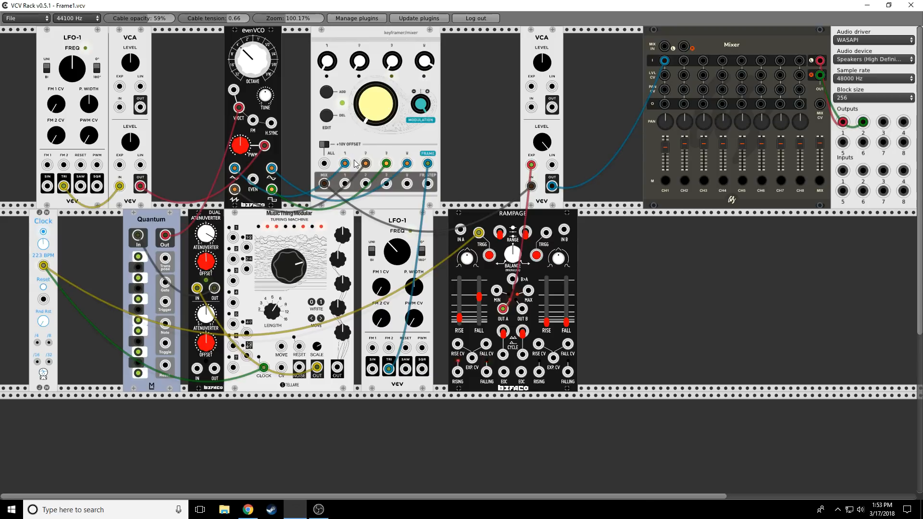
pyautogui.click(820, 182)
pyautogui.moveTo(376, 104); pyautogui.dragTo(374, 82)
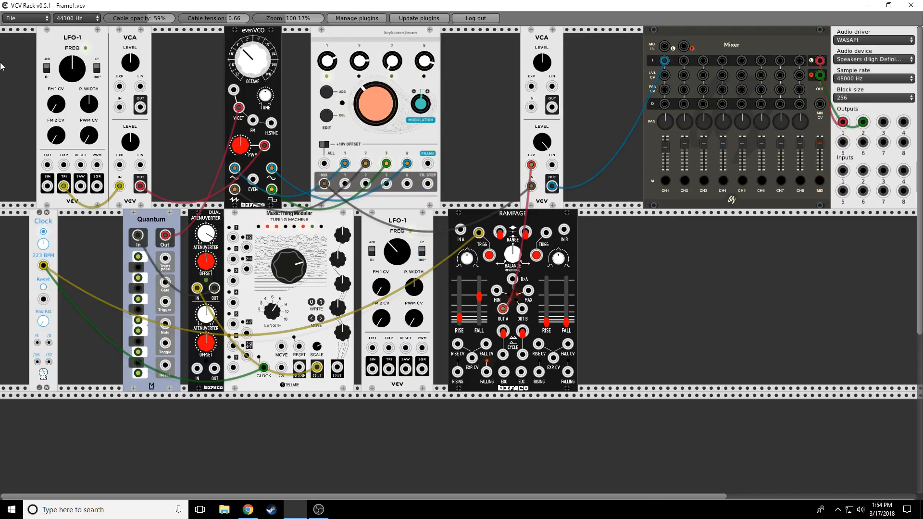
# - Open the Frame2.vcv patch and raise the second-channel level on the small Befaco MIXER
pyautogui.click(31, 18)
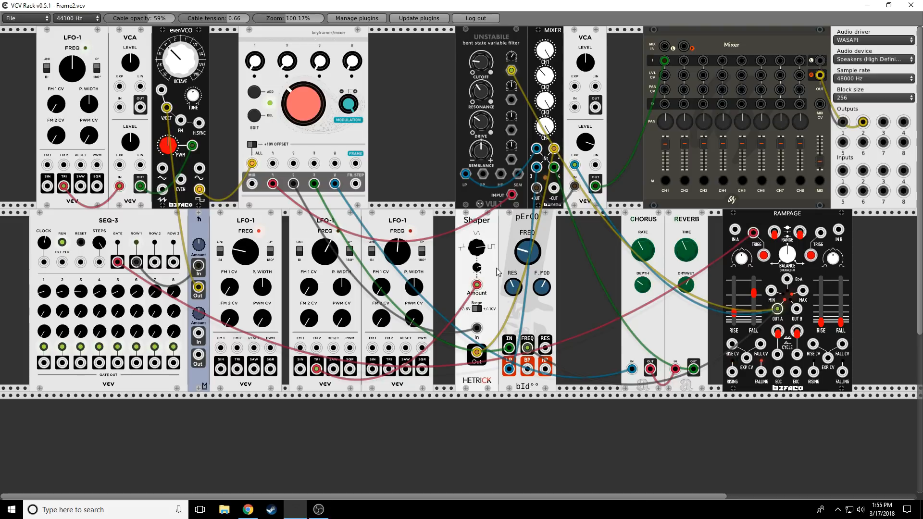
pyautogui.moveTo(547, 77); pyautogui.dragTo(547, 19)
# - Sweep the keyframer's frame knob up and down to move the input signal between the effect outputs
pyautogui.moveTo(304, 100); pyautogui.dragTo(304, 82)
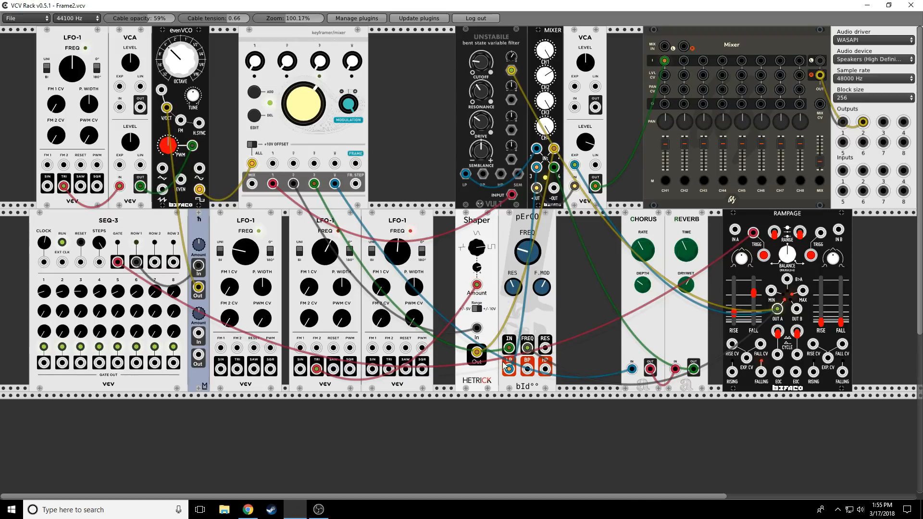
pyautogui.moveTo(530, 244)
pyautogui.mouseDown()
pyautogui.moveTo(530, 232)
pyautogui.moveTo(530, 244)
pyautogui.mouseUp()
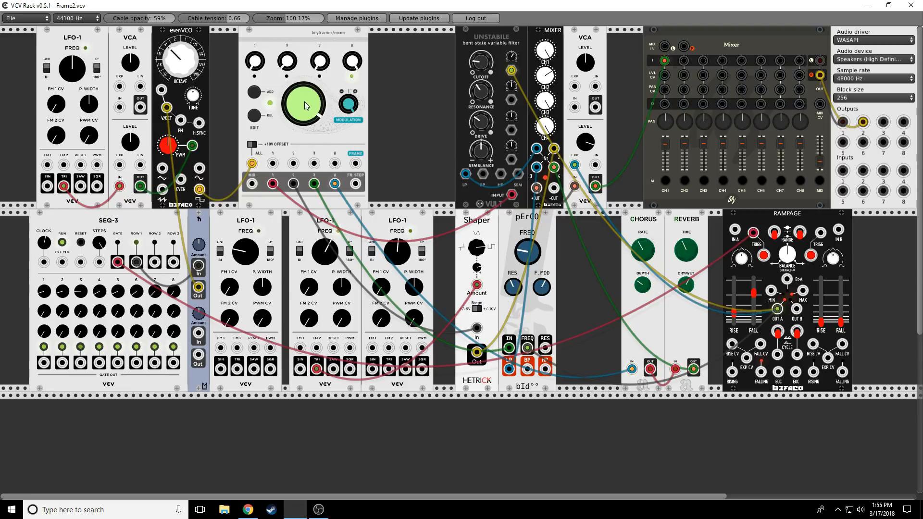
pyautogui.moveTo(305, 102); pyautogui.dragTo(305, 149)
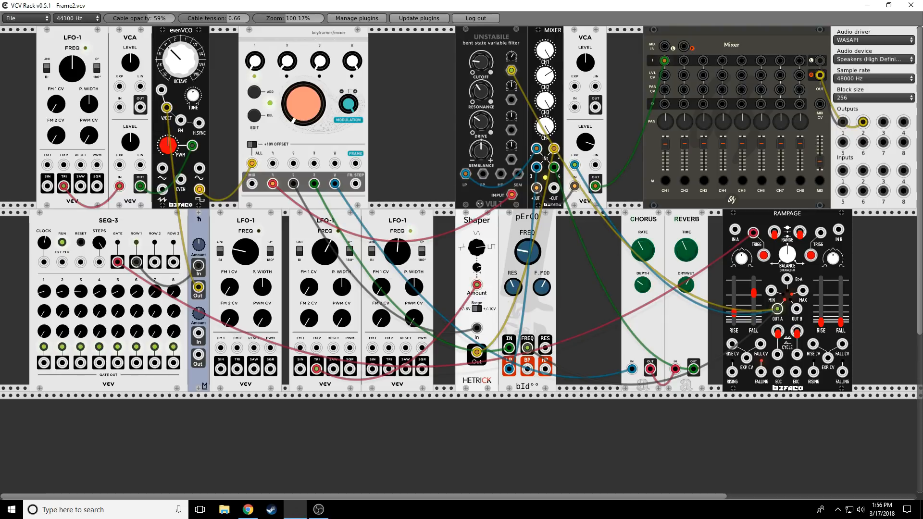
pyautogui.moveTo(290, 60); pyautogui.dragTo(289, 59)
pyautogui.moveTo(302, 109); pyautogui.dragTo(301, 81)
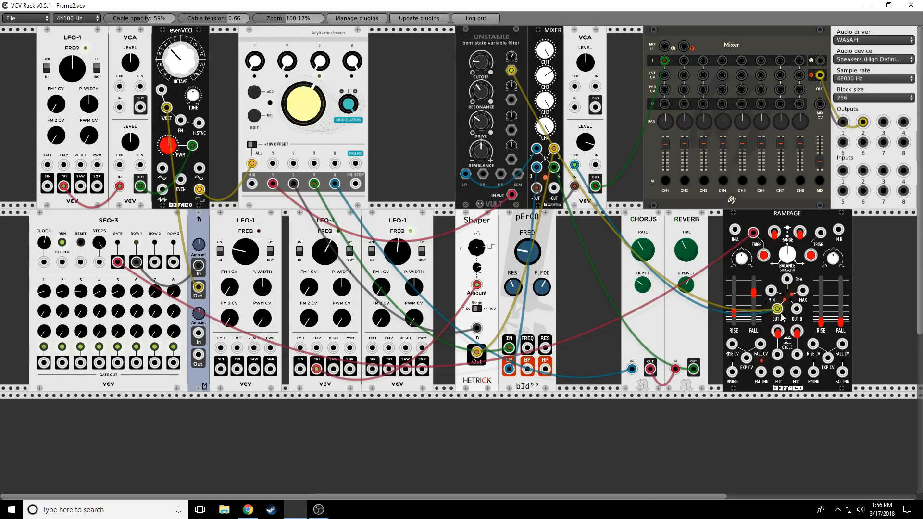
# - Patch RAMPAGE's OUT A into the pErCO filter's FREQ input, lower the filter's FREQ and raise its RES
pyautogui.moveTo(528, 348); pyautogui.dragTo(778, 308)
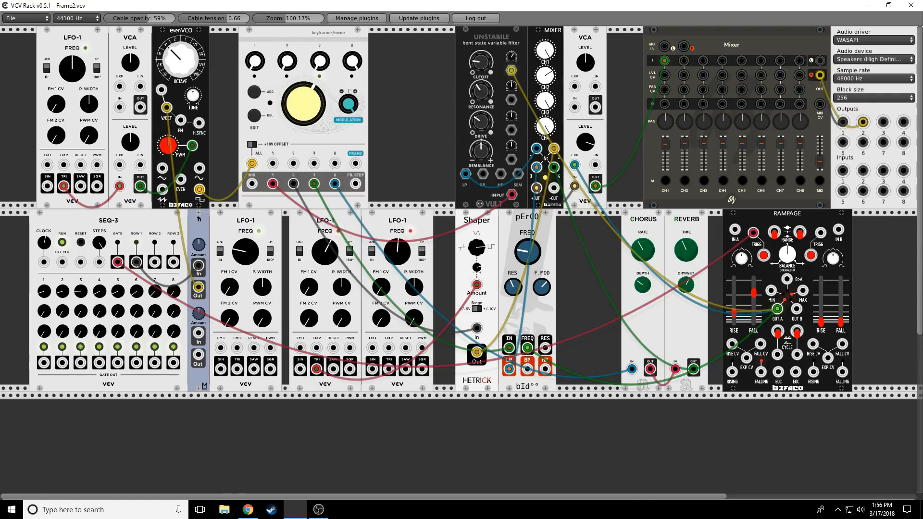
pyautogui.moveTo(526, 250); pyautogui.dragTo(538, 294)
pyautogui.moveTo(505, 261); pyautogui.dragTo(498, 237)
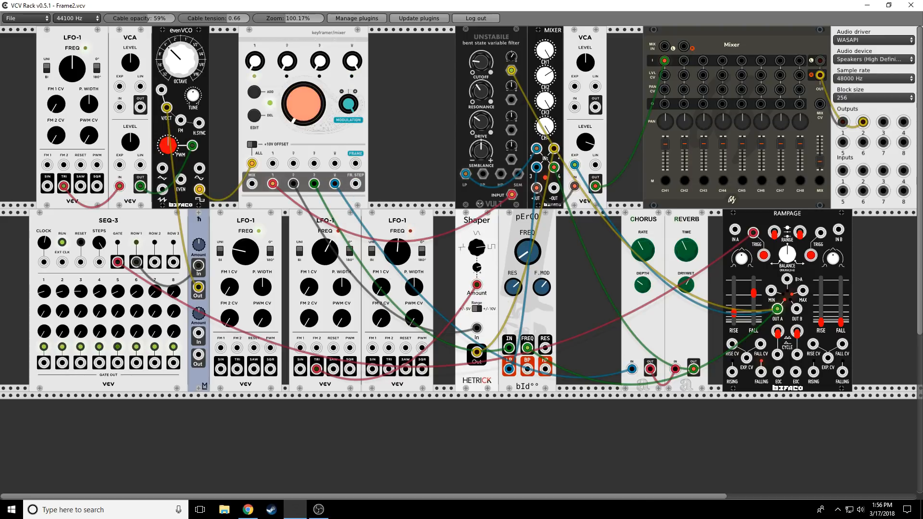
# - Patch the SAW output of the LFO-1 beside SEQ-3 into the keyframer's FRAME input and adjust the frame knob
pyautogui.moveTo(356, 164); pyautogui.dragTo(237, 369)
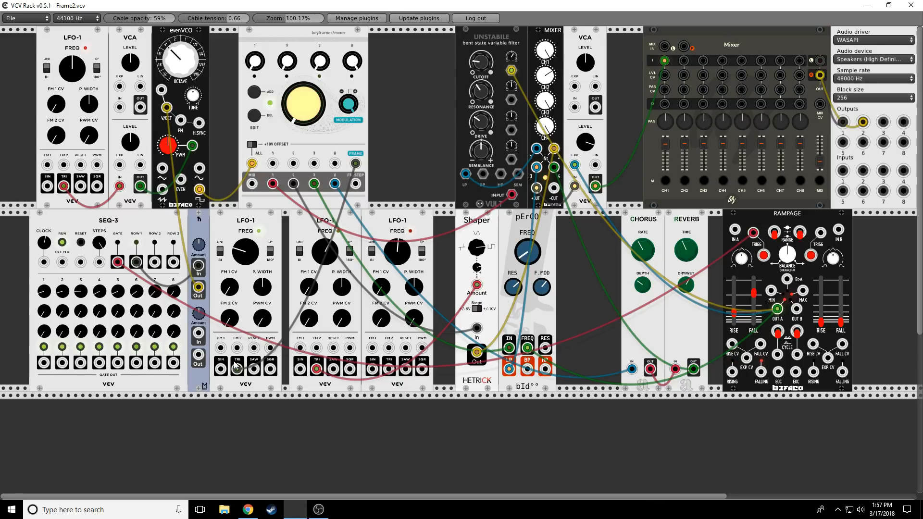
pyautogui.moveTo(235, 367); pyautogui.dragTo(262, 369)
pyautogui.moveTo(294, 105); pyautogui.dragTo(294, 72)
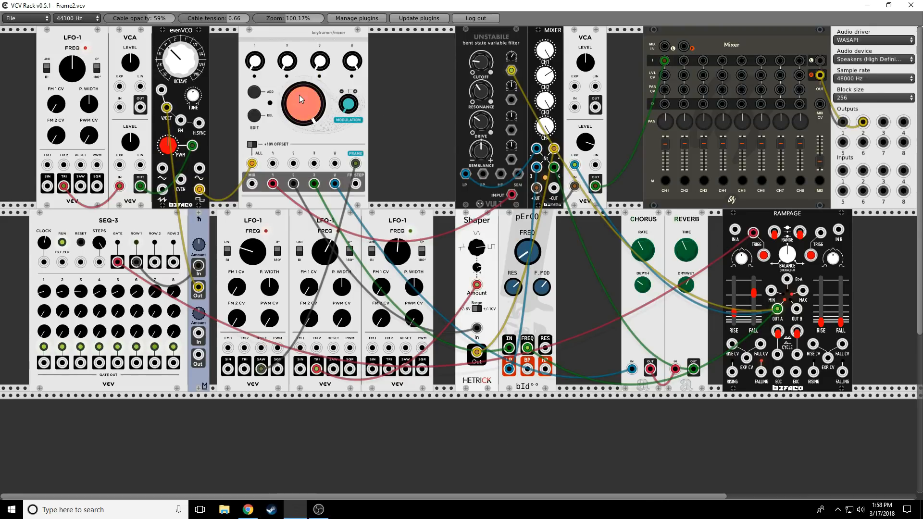
pyautogui.moveTo(299, 94); pyautogui.dragTo(349, 63)
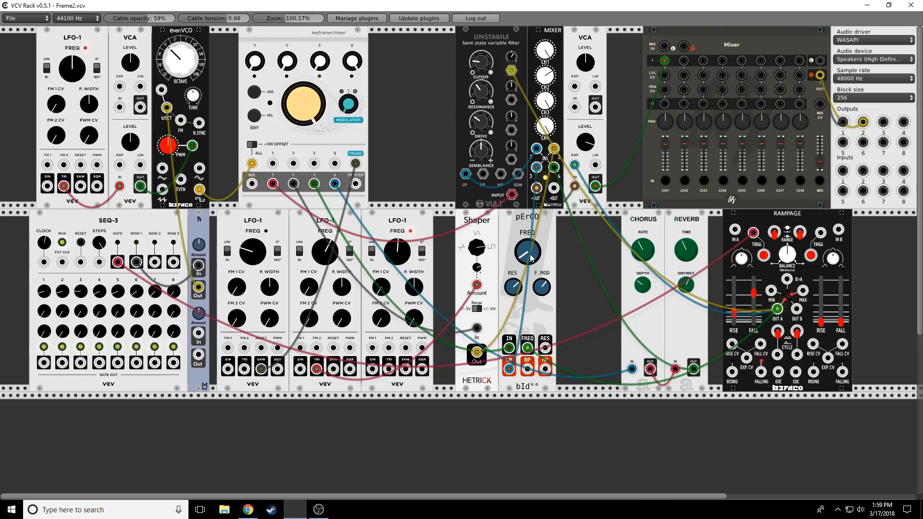
pyautogui.moveTo(304, 104)
pyautogui.mouseDown()
pyautogui.moveTo(304, 379)
pyautogui.moveTo(304, 103)
pyautogui.mouseUp()
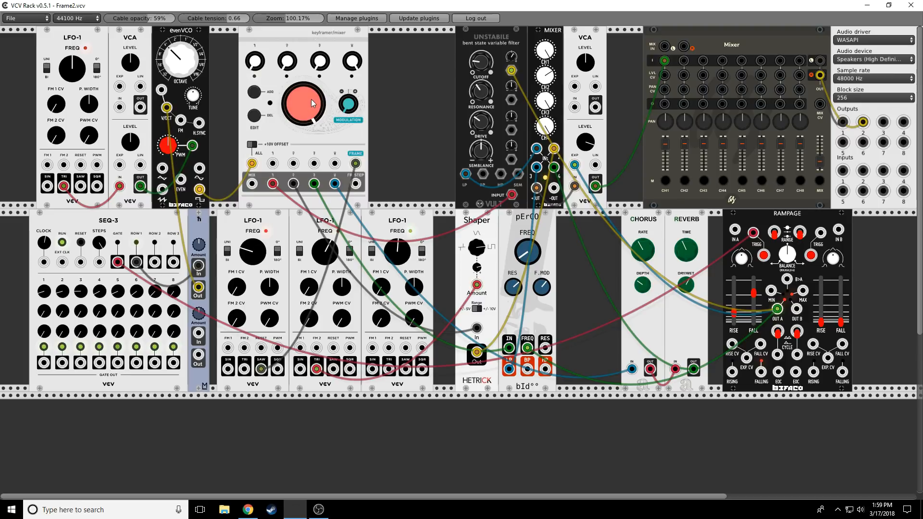
# - Open the Frame3.vcv patch from the RackPatches folder
pyautogui.click(22, 19)
pyautogui.click(13, 38)
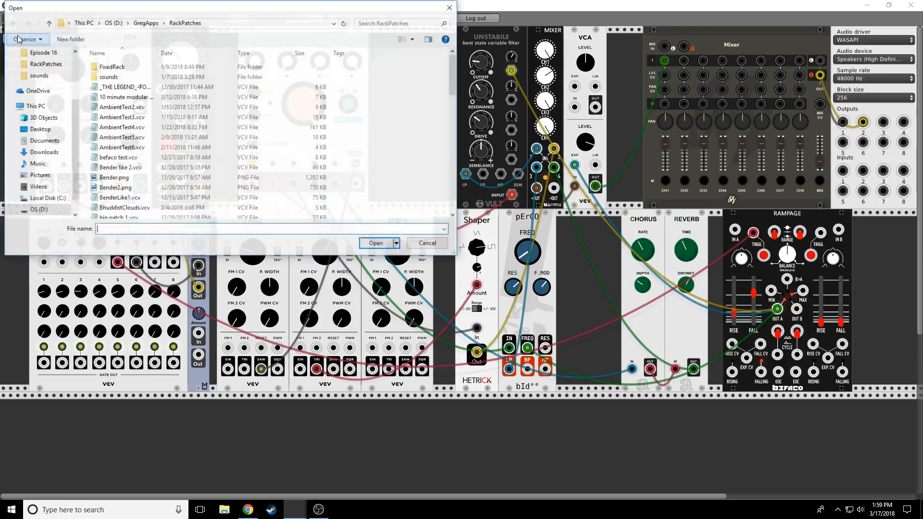
pyautogui.doubleClick(322, 156)
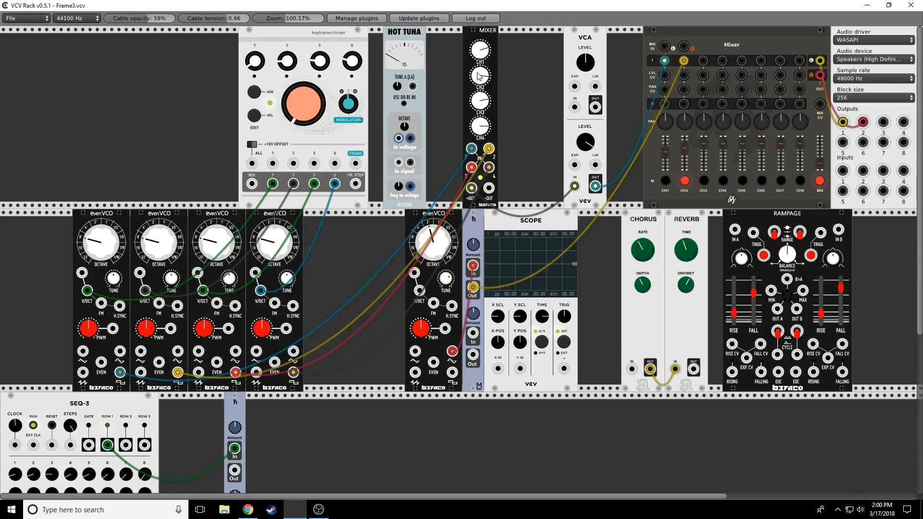
# - Turn down channel levels on the small Befaco MIXER, reposition that module, and unmute the large Mixer's MIX channel
pyautogui.moveTo(477, 72); pyautogui.dragTo(478, 193)
pyautogui.moveTo(477, 90); pyautogui.dragTo(451, 260)
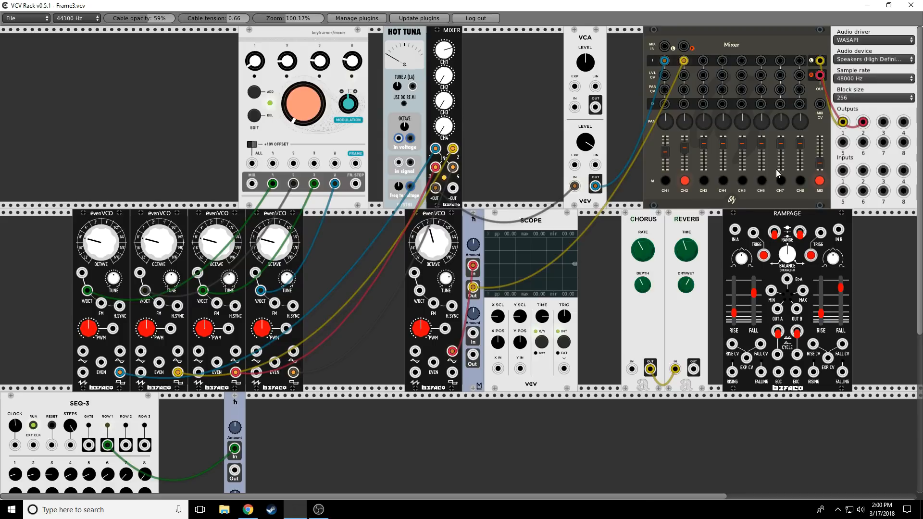
pyautogui.click(820, 181)
pyautogui.moveTo(452, 32); pyautogui.dragTo(473, 33)
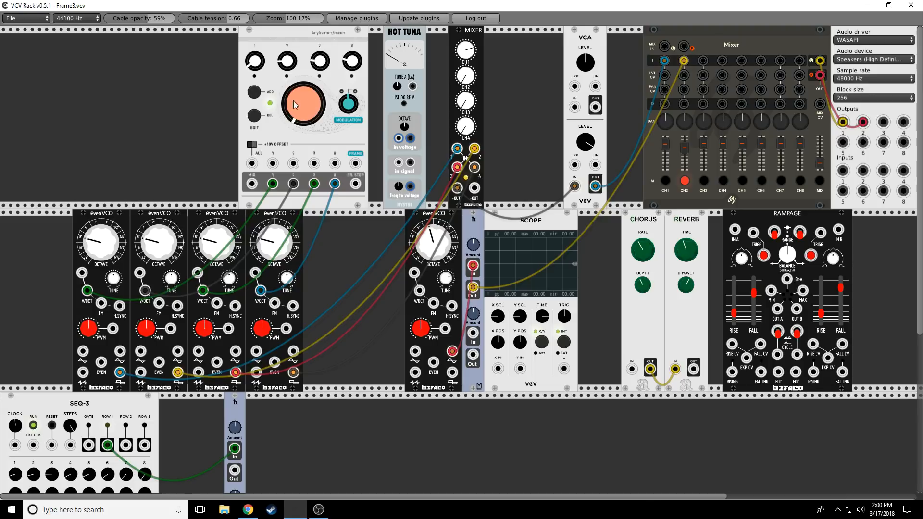
# - Sweep the frame knob up through the keyframes and back to its minimum to vary the oscillator pitch
pyautogui.moveTo(303, 105); pyautogui.dragTo(304, 6)
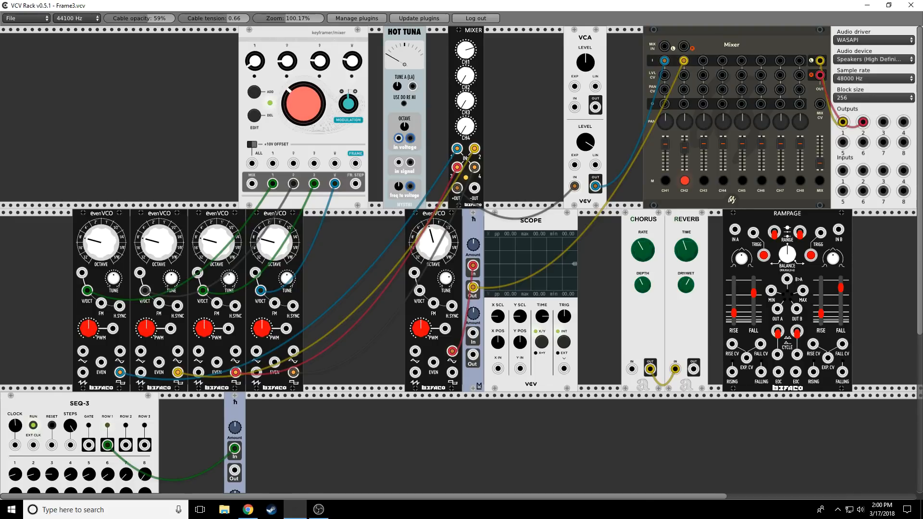
pyautogui.moveTo(303, 104); pyautogui.dragTo(303, 43)
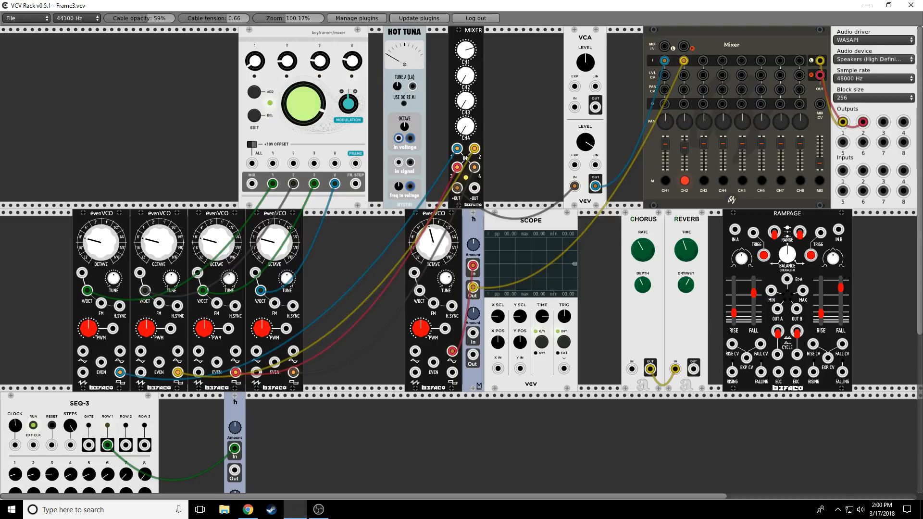
pyautogui.moveTo(303, 105); pyautogui.dragTo(304, 380)
pyautogui.moveTo(304, 104); pyautogui.dragTo(296, 122)
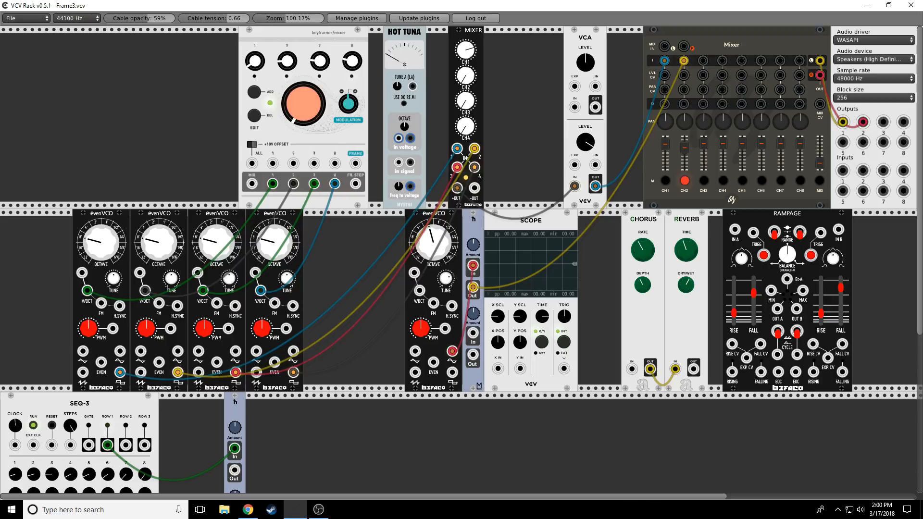
# - Adjust the small MIXER's second-channel level and sweep the frame knob again through the keyframes for several oscillators
pyautogui.moveTo(467, 73)
pyautogui.mouseDown()
pyautogui.moveTo(467, 80)
pyautogui.moveTo(466, 65)
pyautogui.mouseUp()
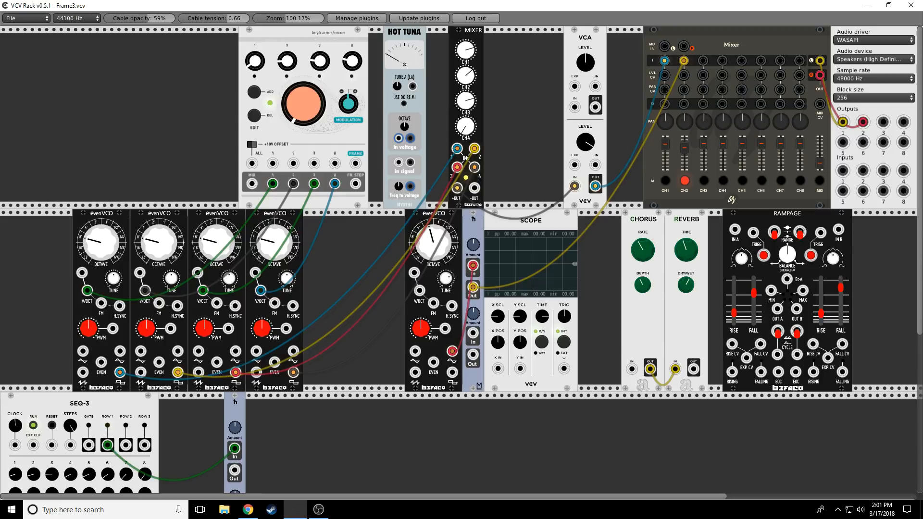
pyautogui.moveTo(303, 104); pyautogui.dragTo(303, 1)
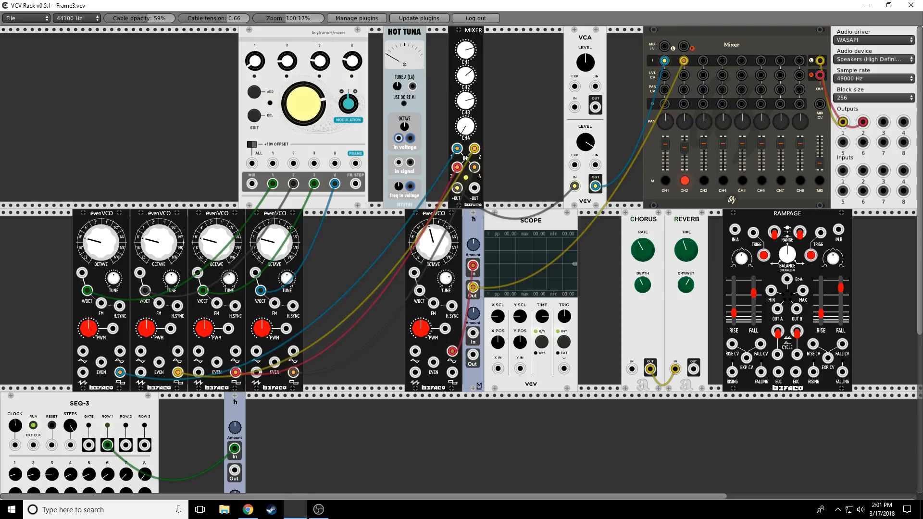
pyautogui.moveTo(303, 104); pyautogui.dragTo(303, 102)
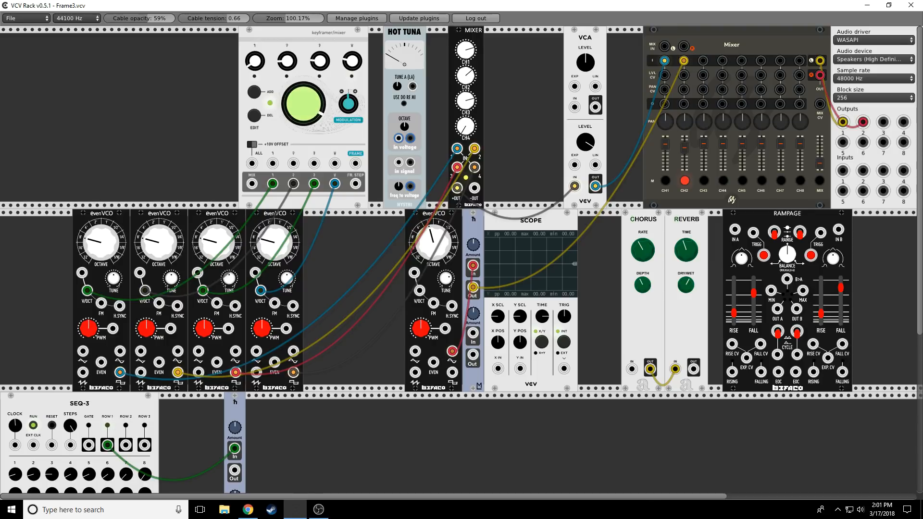
pyautogui.doubleClick(300, 116)
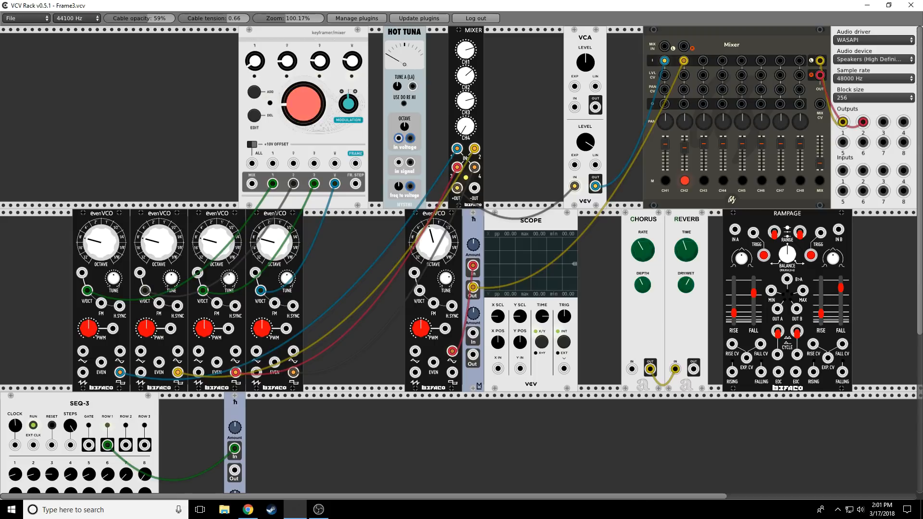
# - Adjust the small MIXER's fourth-channel level and sweep the frame knob through the keyframes and back to its minimum
pyautogui.moveTo(468, 129); pyautogui.dragTo(469, 128)
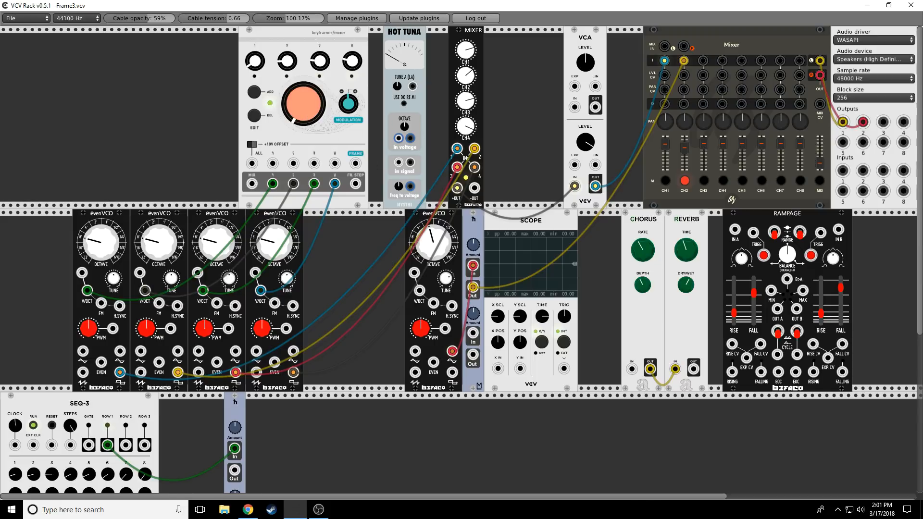
pyautogui.moveTo(301, 103)
pyautogui.mouseDown()
pyautogui.moveTo(302, 65)
pyautogui.moveTo(302, 92)
pyautogui.mouseUp()
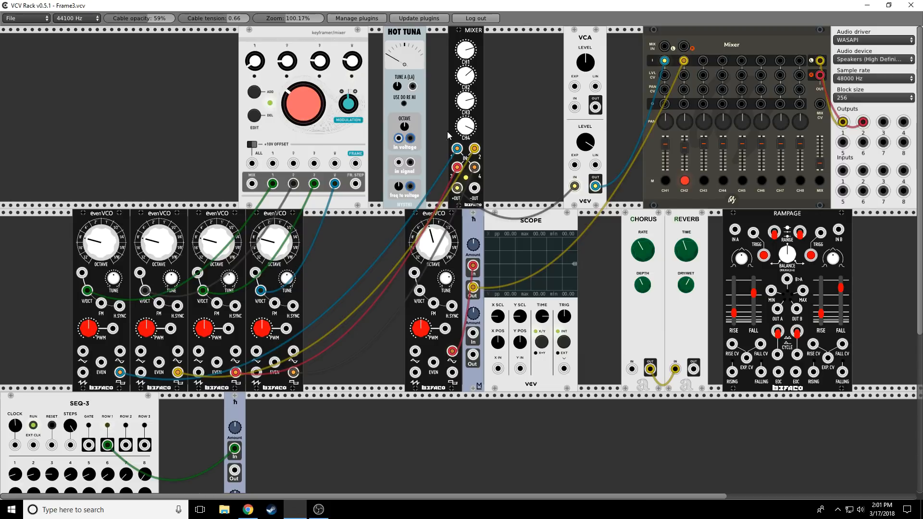
pyautogui.moveTo(458, 124); pyautogui.dragTo(464, 92)
pyautogui.moveTo(310, 107)
pyautogui.mouseDown()
pyautogui.moveTo(310, 129)
pyautogui.moveTo(310, 106)
pyautogui.mouseUp()
pyautogui.moveTo(356, 62); pyautogui.dragTo(356, 62)
pyautogui.moveTo(308, 107); pyautogui.dragTo(307, 20)
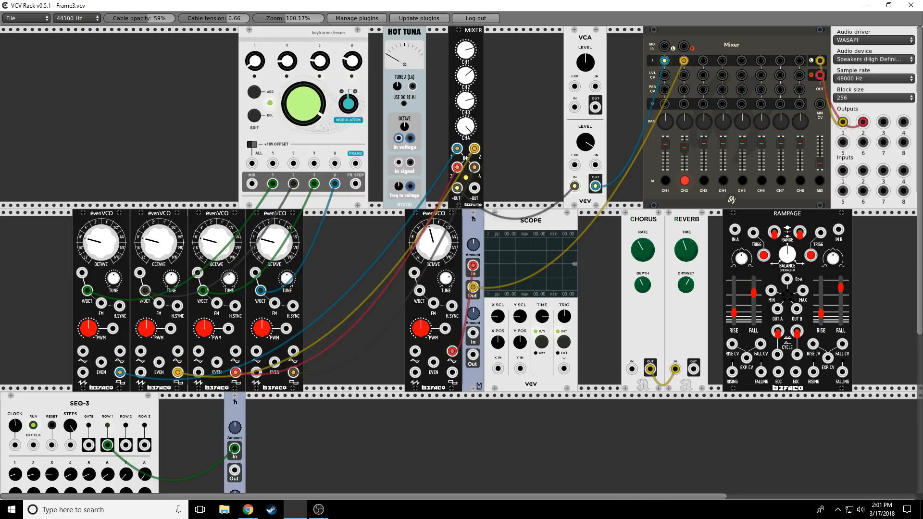
pyautogui.moveTo(301, 110); pyautogui.dragTo(302, 180)
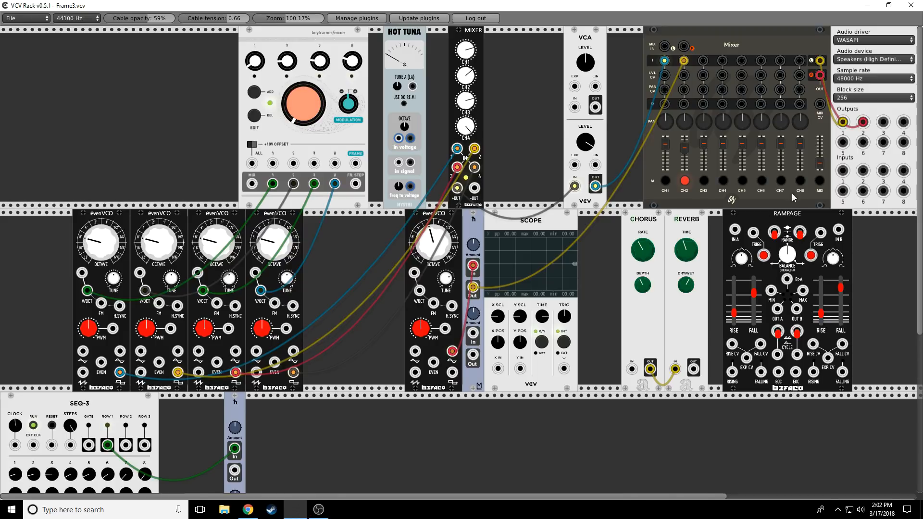
# - Mute the large Mixer's MIX channel and route the small MIXER's signal through Chorus and Reverb into the lower VCA input
pyautogui.click(820, 181)
pyautogui.moveTo(574, 186); pyautogui.dragTo(631, 369)
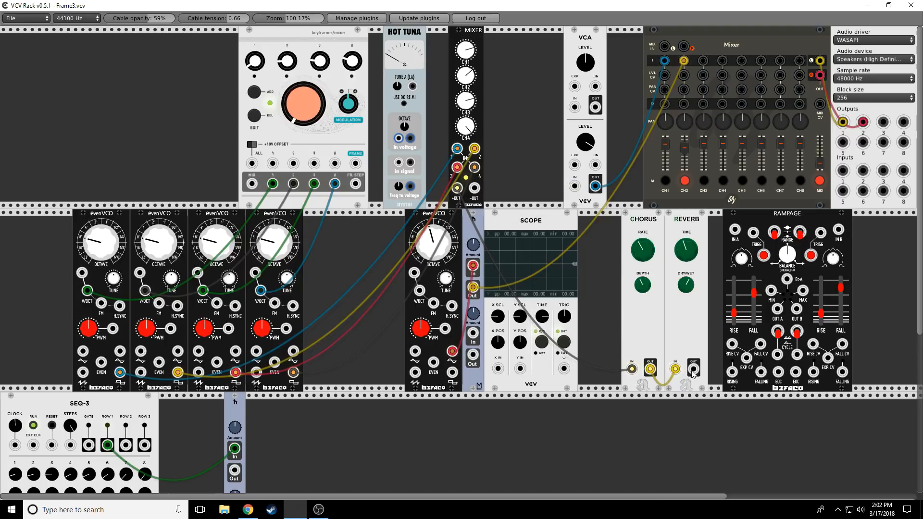
pyautogui.moveTo(694, 368); pyautogui.dragTo(574, 187)
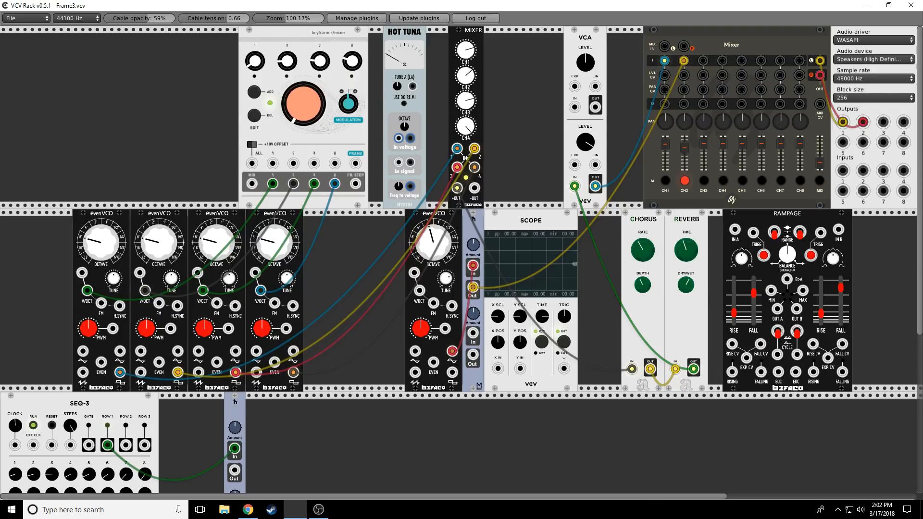
# - Add a Fundamental LFO-1, patch its TRI output to the keyframer's FRAME input and lower the LFO frequency
pyautogui.rightClick(346, 238)
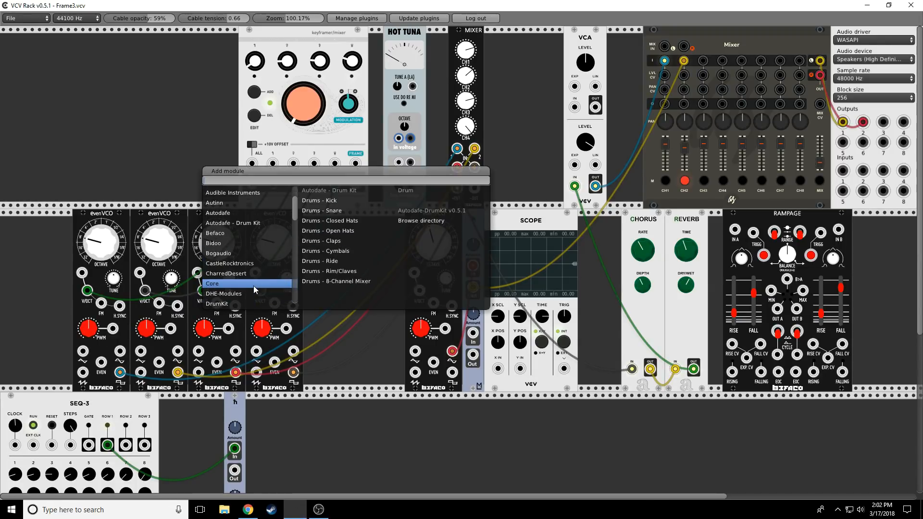
pyautogui.scroll(-3, 253, 285)
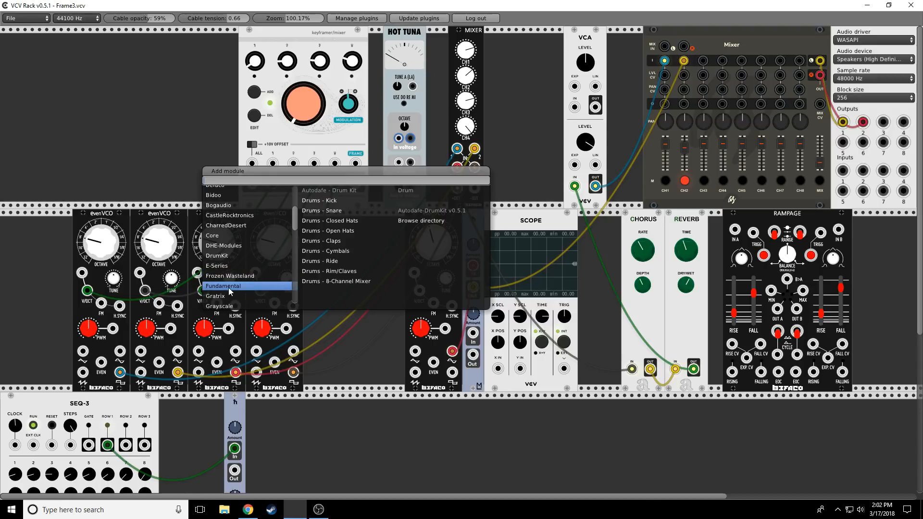
pyautogui.moveTo(229, 287)
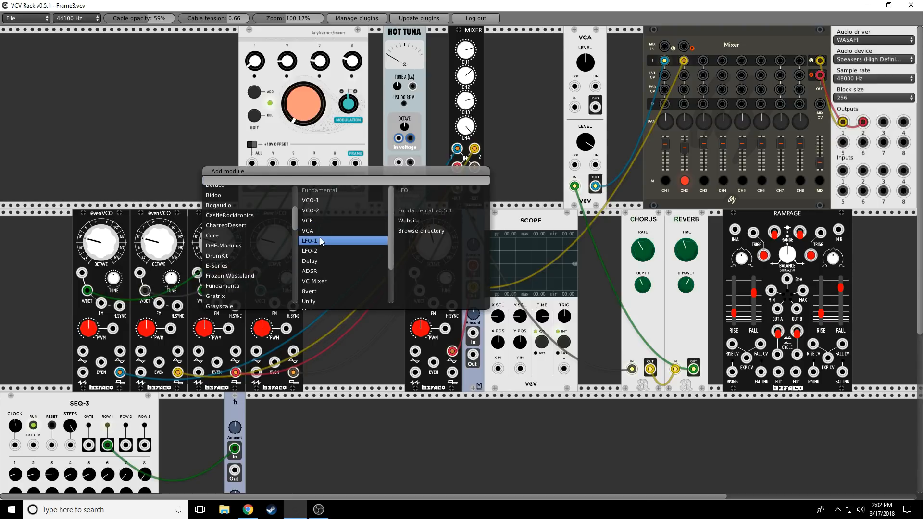
pyautogui.click(320, 240)
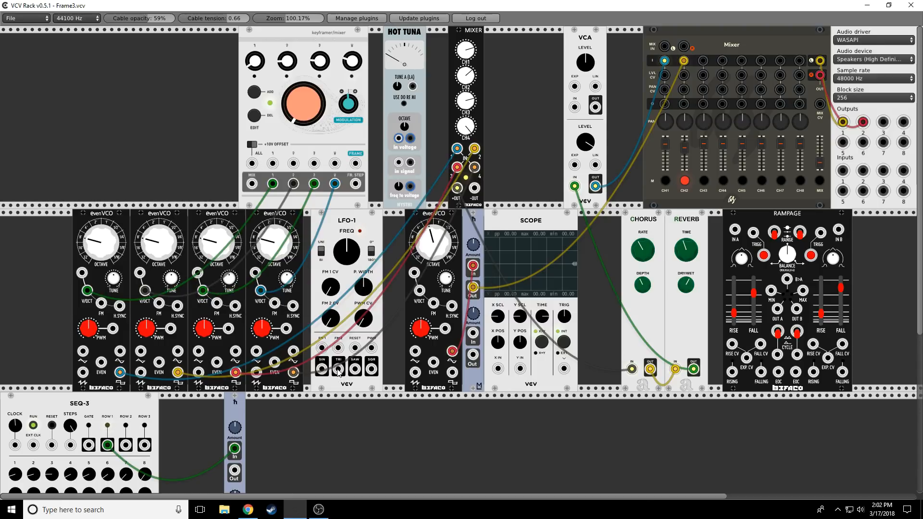
pyautogui.moveTo(339, 370); pyautogui.dragTo(361, 172)
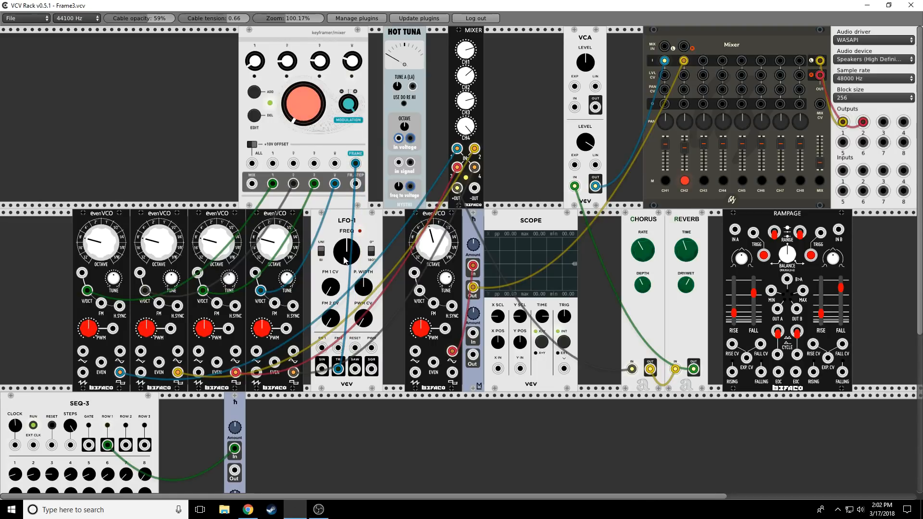
pyautogui.moveTo(345, 260); pyautogui.dragTo(345, 286)
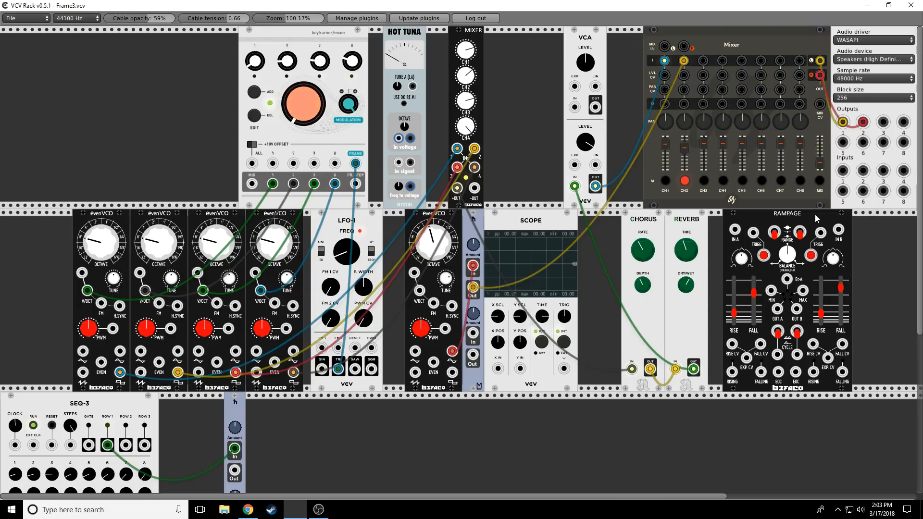
# - Shift the Rampage, Reverb and Chorus modules aside and add a Fundamental Delay module beside the Scope
pyautogui.moveTo(830, 222); pyautogui.dragTo(886, 230)
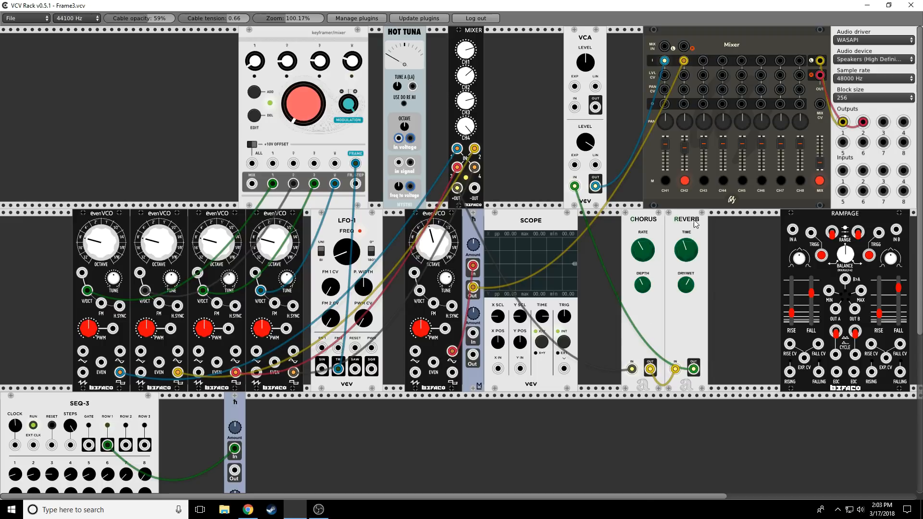
pyautogui.moveTo(694, 220); pyautogui.dragTo(720, 219)
pyautogui.moveTo(645, 216); pyautogui.dragTo(671, 222)
pyautogui.rightClick(617, 258)
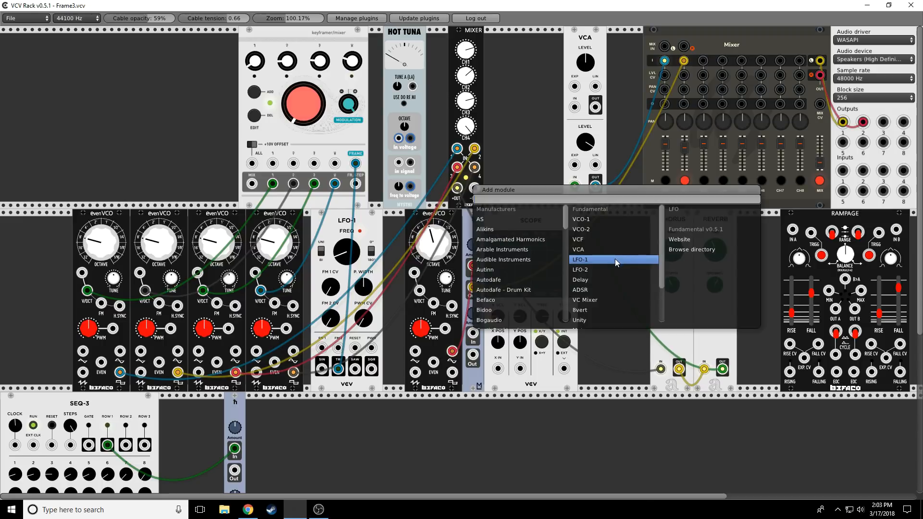
pyautogui.scroll(-2, 515, 289)
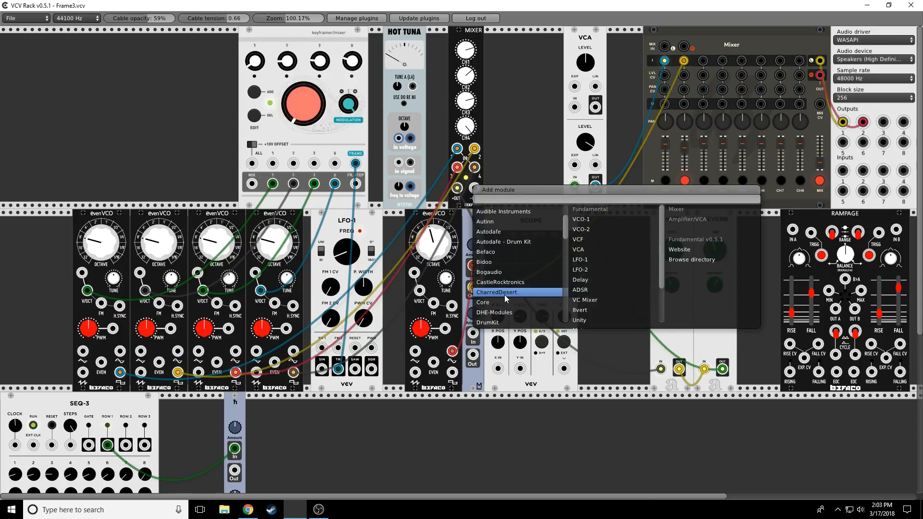
pyautogui.scroll(-3, 504, 296)
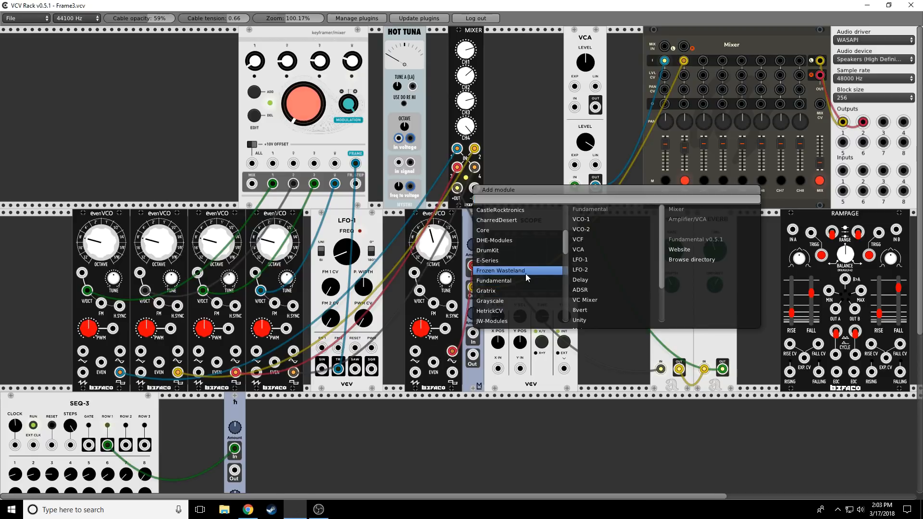
pyautogui.click(590, 280)
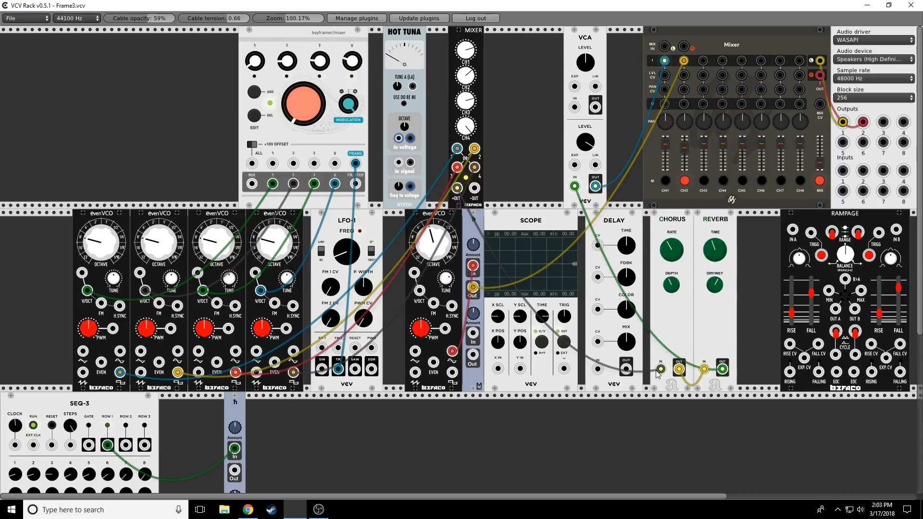
# - Insert the Delay between the small MIXER and Chorus with its feedback turned down, unmuting the large Mixer's MIX channel
pyautogui.moveTo(662, 371)
pyautogui.mouseDown()
pyautogui.moveTo(598, 369)
pyautogui.moveTo(659, 373)
pyautogui.mouseUp()
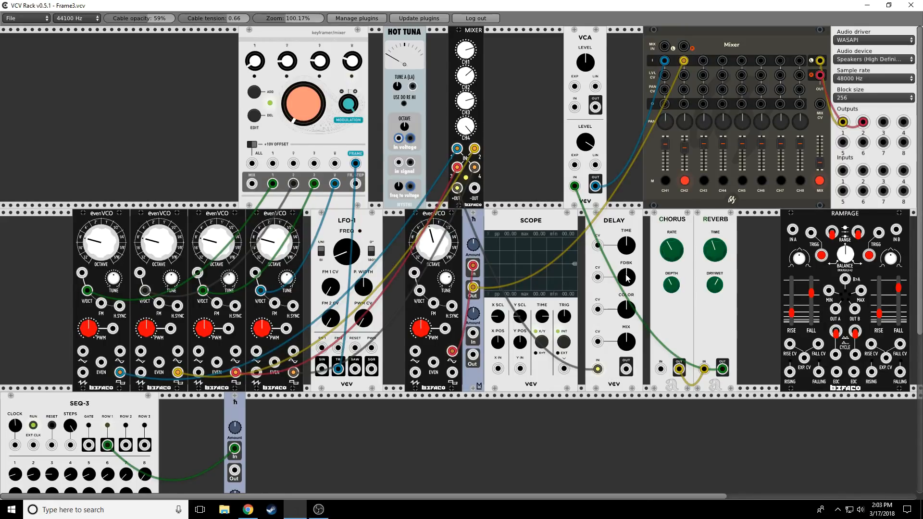
pyautogui.moveTo(626, 276); pyautogui.dragTo(626, 337)
pyautogui.click(820, 180)
pyautogui.moveTo(661, 369); pyautogui.dragTo(631, 374)
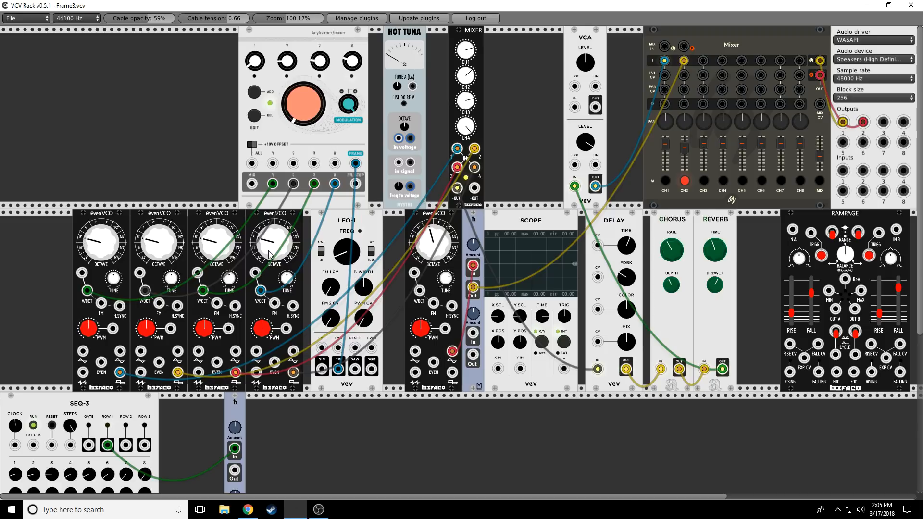
# - Vary the Octave settings of the four evenVCO oscillators while the LFO sweeps the keyframes, finishing with the fourth raised
pyautogui.moveTo(266, 251); pyautogui.dragTo(227, 255)
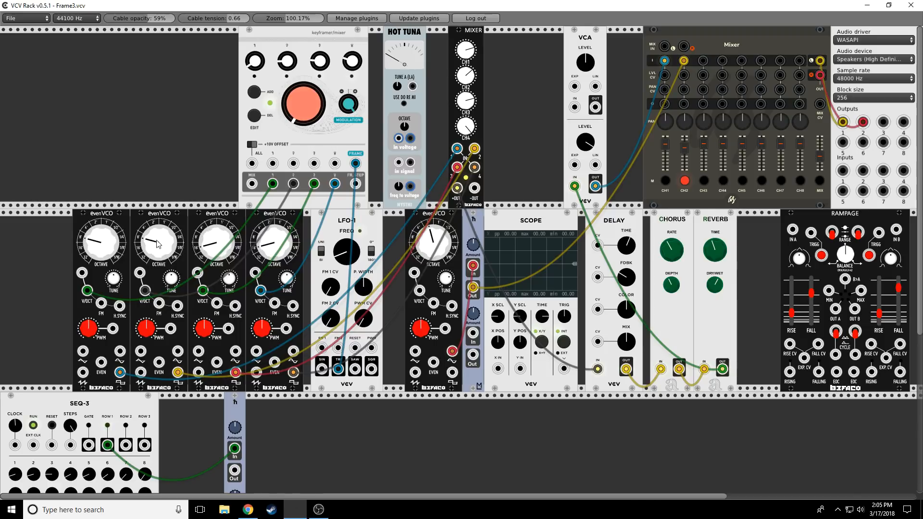
pyautogui.moveTo(159, 240); pyautogui.dragTo(106, 230)
pyautogui.moveTo(155, 256); pyautogui.dragTo(155, 251)
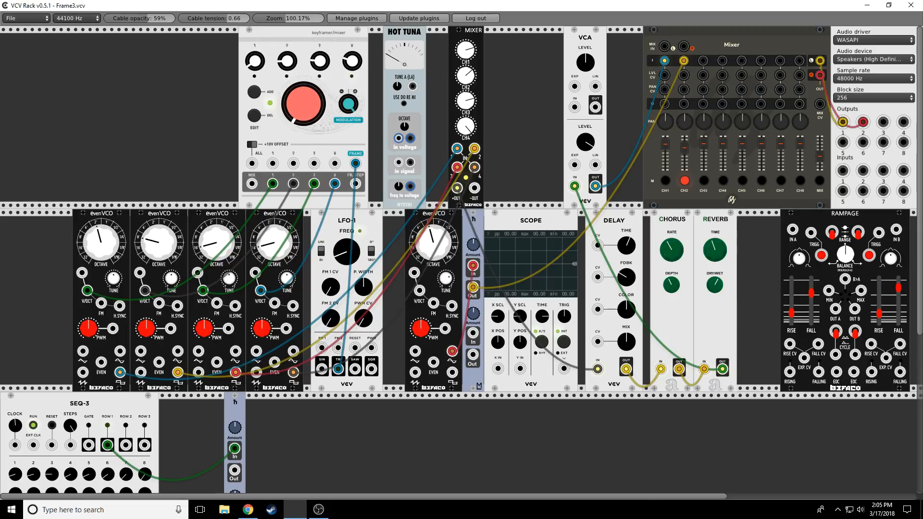
pyautogui.moveTo(212, 245); pyautogui.dragTo(211, 240)
pyautogui.moveTo(269, 252); pyautogui.dragTo(269, 241)
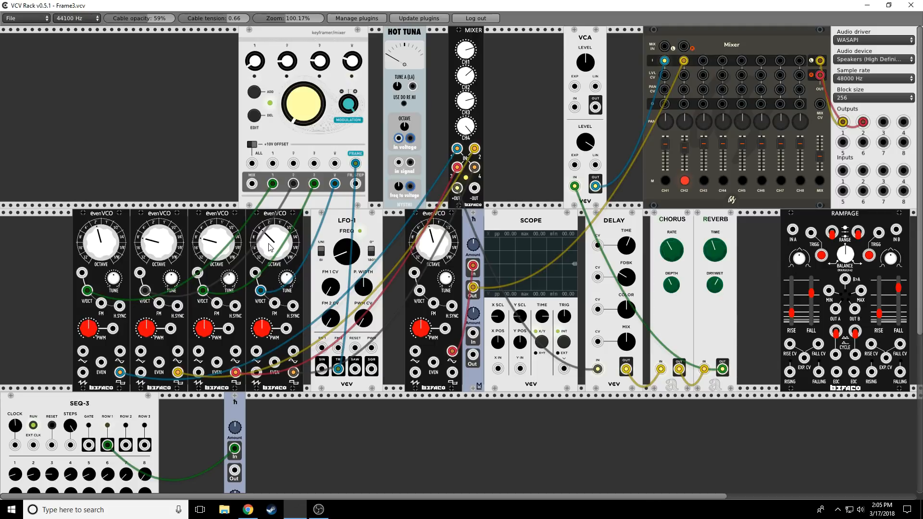
# - Lower the first and fourth evenVCO octaves, and vary the octave of the third before turning it down
pyautogui.moveTo(270, 247); pyautogui.dragTo(269, 257)
pyautogui.moveTo(100, 251); pyautogui.dragTo(100, 264)
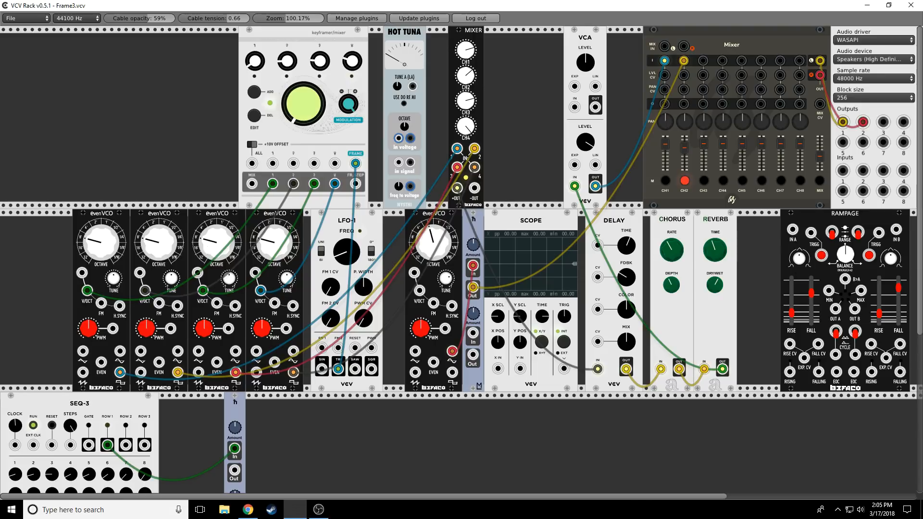
pyautogui.moveTo(205, 253); pyautogui.dragTo(162, 254)
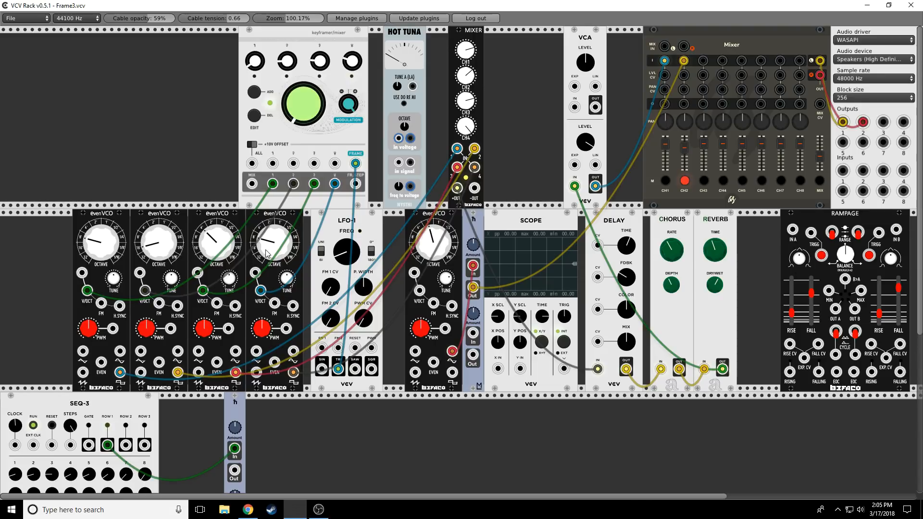
pyautogui.moveTo(269, 250); pyautogui.dragTo(269, 260)
pyautogui.moveTo(213, 240); pyautogui.dragTo(213, 250)
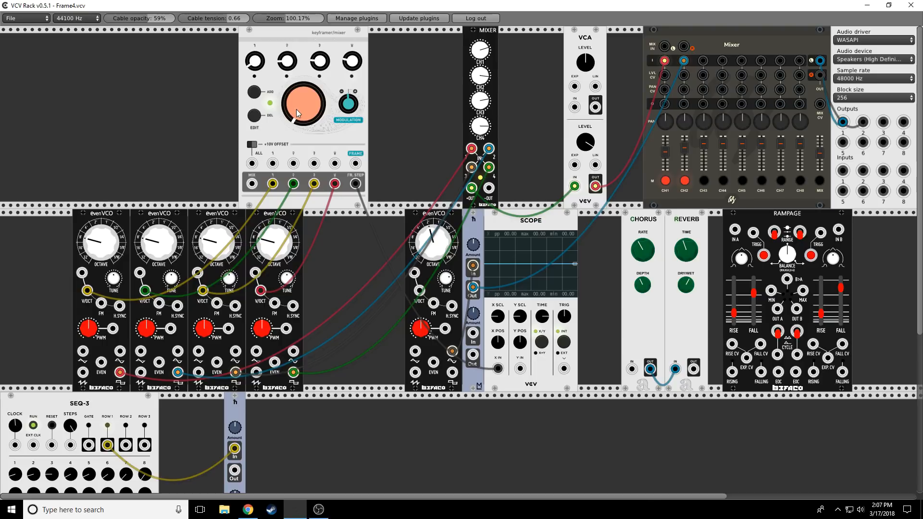
# - Sweep the frame knob through the keyframes in the Frame4.vcv patch
pyautogui.moveTo(292, 116); pyautogui.dragTo(292, 168)
pyautogui.moveTo(303, 104); pyautogui.dragTo(303, 65)
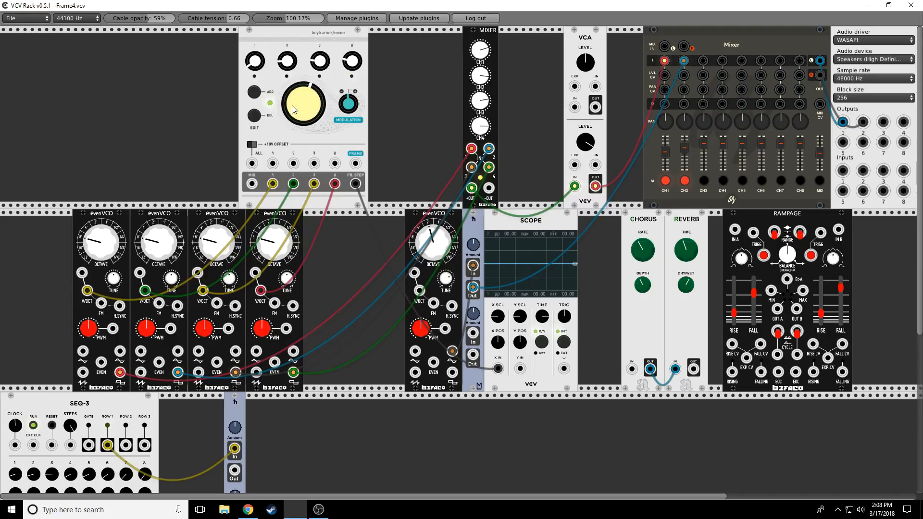
pyautogui.moveTo(293, 109)
pyautogui.mouseDown()
pyautogui.moveTo(293, 91)
pyautogui.moveTo(294, 116)
pyautogui.mouseUp()
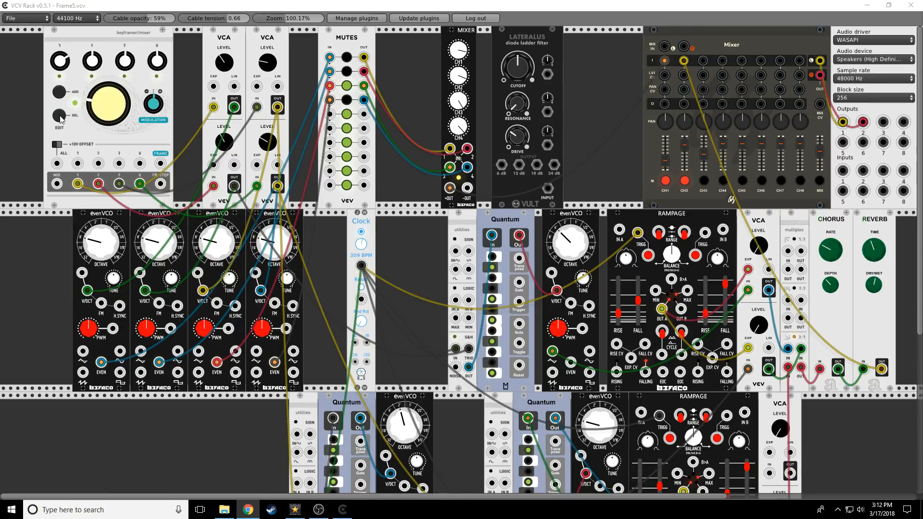
# - Examine the keyframer/mixer module's mode options and look over the lower rows of the Frame5.vcv patch
pyautogui.rightClick(81, 137)
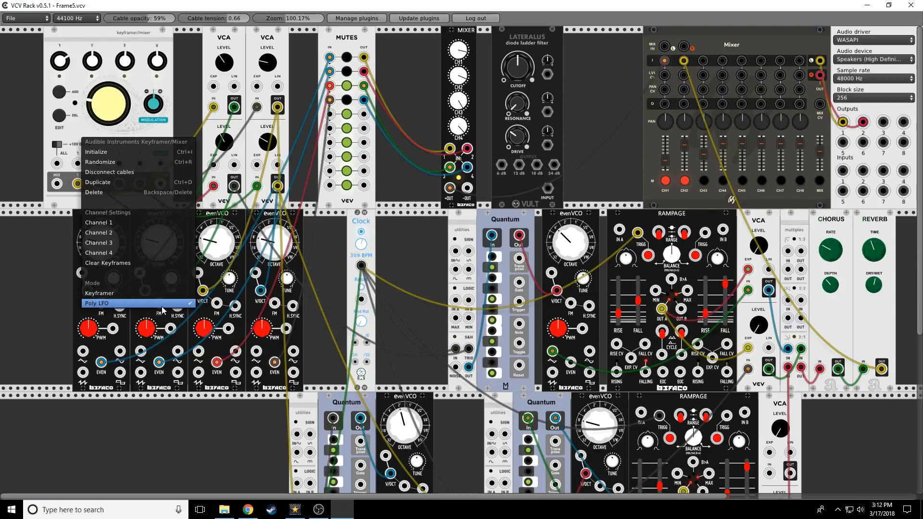
pyautogui.click(46, 134)
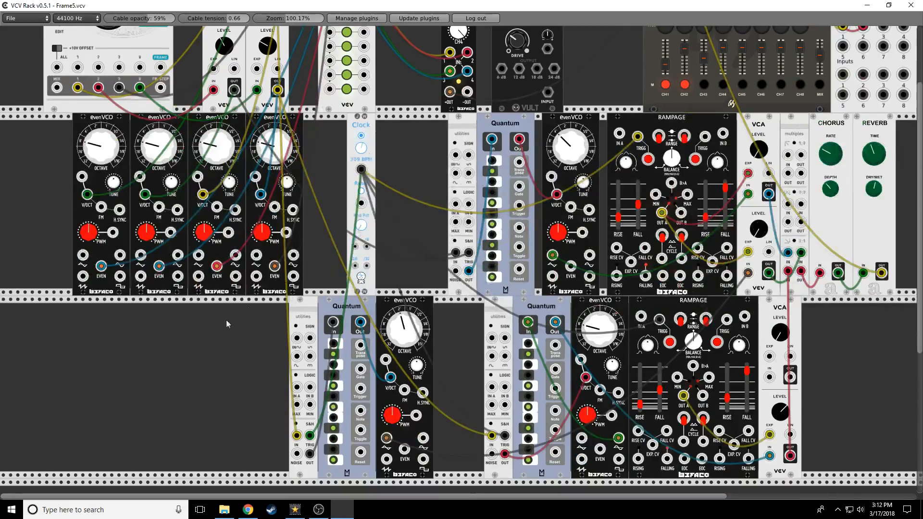
pyautogui.scroll(-4, 226, 319)
pyautogui.scroll(3, 147, 334)
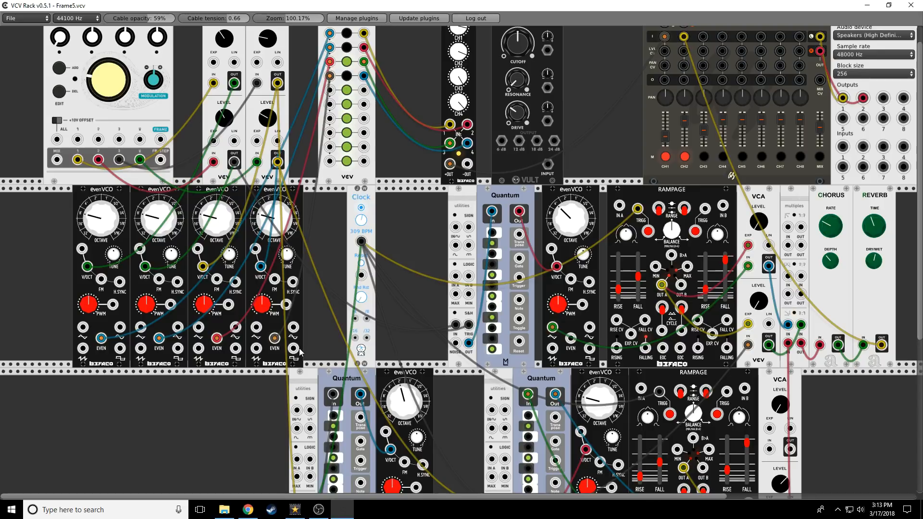
pyautogui.scroll(1, 300, 352)
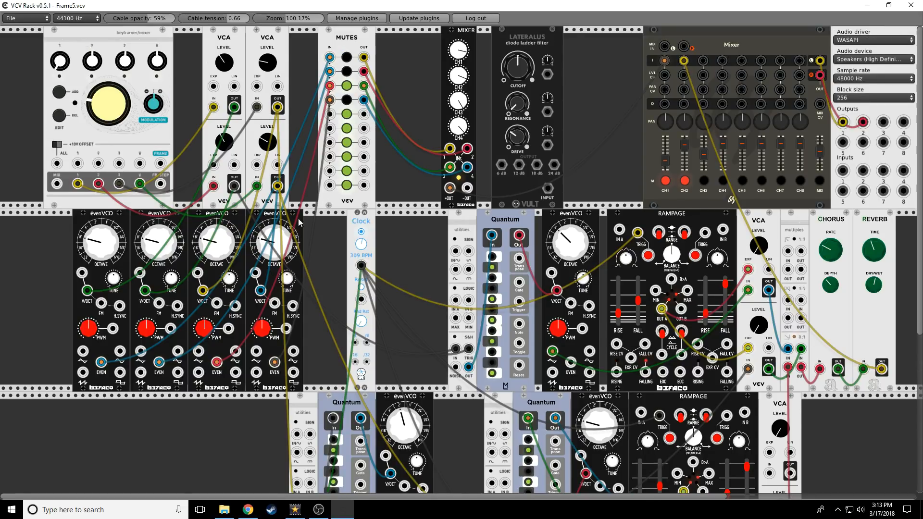
# - Mute the third MUTES channel, toggle the first channel until it is on, and unmute CH1 on the large Mixer
pyautogui.click(347, 85)
pyautogui.click(346, 57)
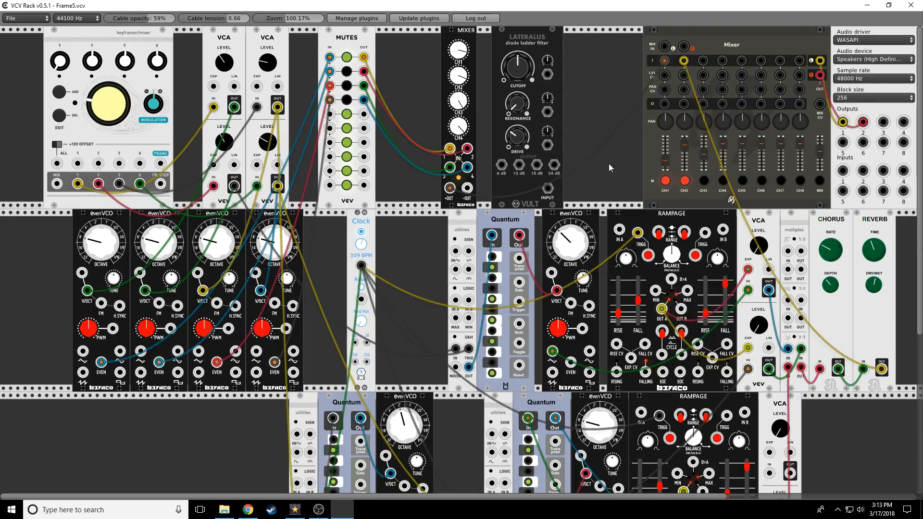
pyautogui.click(665, 181)
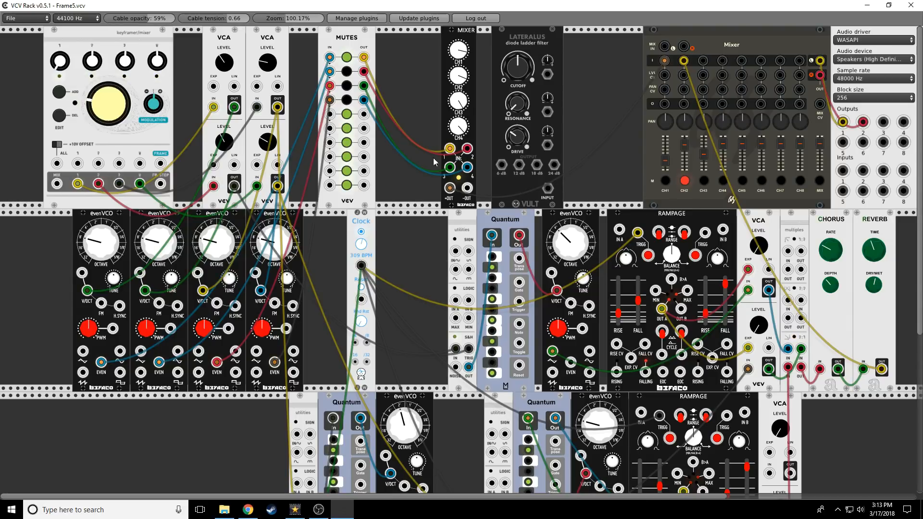
pyautogui.click(347, 57)
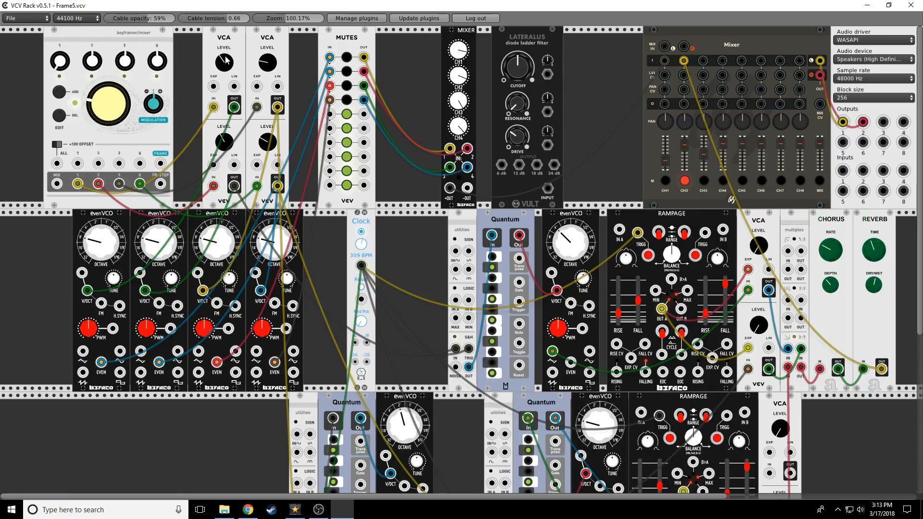
pyautogui.click(348, 57)
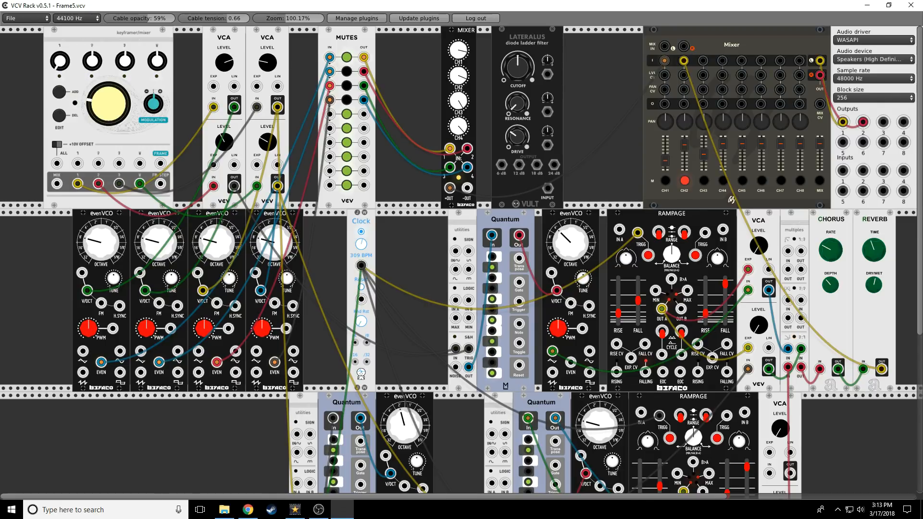
# - Adjust the upper level of the first VCA and read the Frames manual's description of the Poly LFO channel knobs
pyautogui.moveTo(224, 63); pyautogui.dragTo(225, 10)
pyautogui.hotkey('alt', 'Tab')
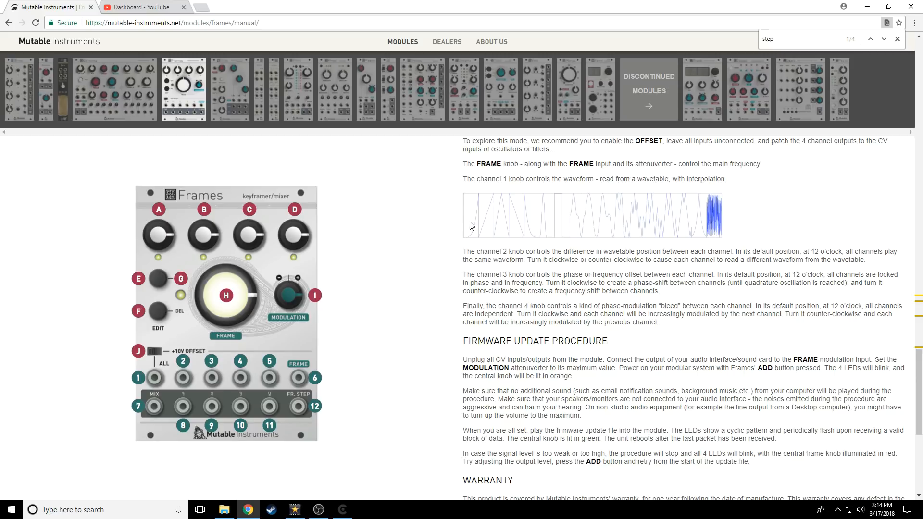
pyautogui.hotkey('alt', 'Tab')
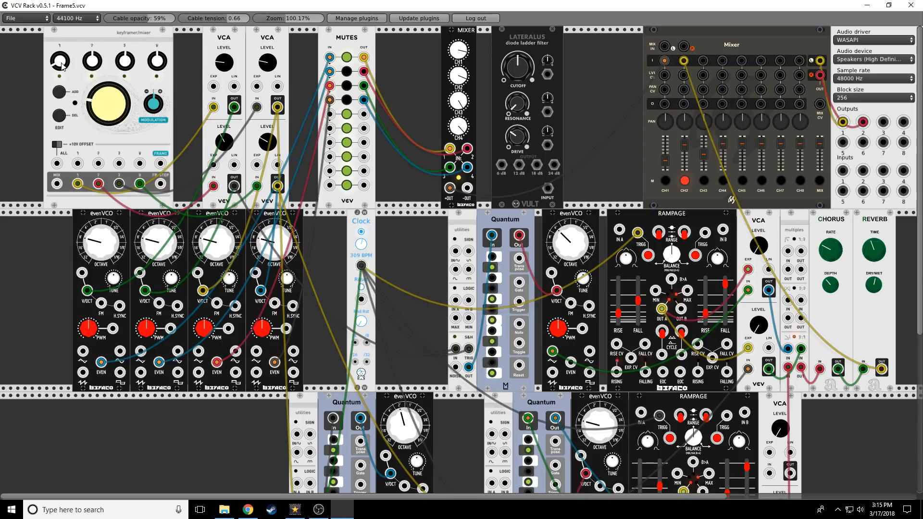
# - Turn up the keyframer's channel 1 knob and unmute the second, third and fourth MUTES channels
pyautogui.moveTo(67, 57); pyautogui.dragTo(67, 47)
pyautogui.click(346, 71)
pyautogui.click(347, 85)
pyautogui.click(348, 100)
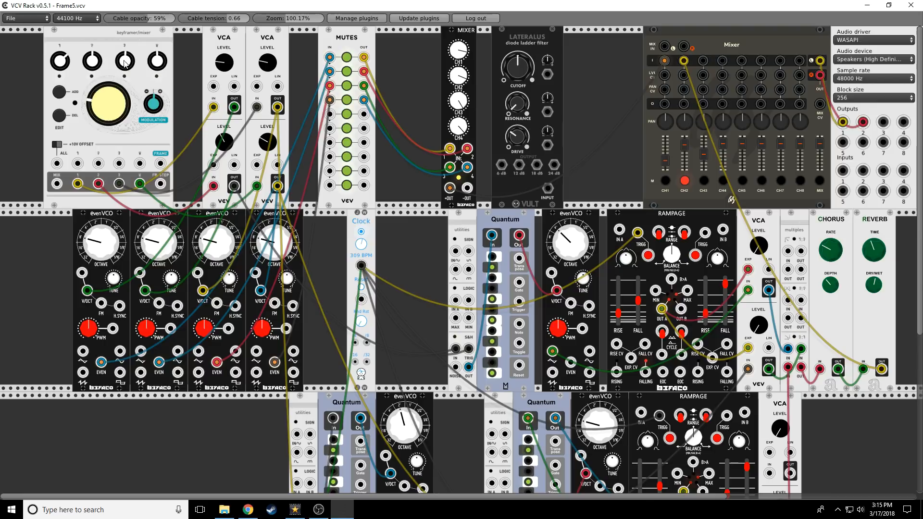
# - Nudge the keyframer's channel 3 knob up slightly and mute the first four MUTES channels
pyautogui.moveTo(124, 62); pyautogui.dragTo(124, 59)
pyautogui.click(348, 86)
pyautogui.click(347, 100)
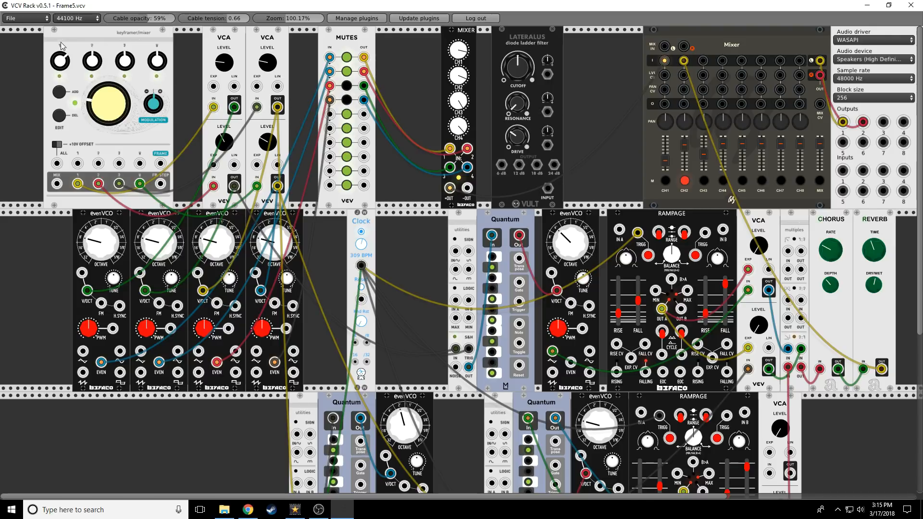
pyautogui.click(347, 72)
pyautogui.click(347, 58)
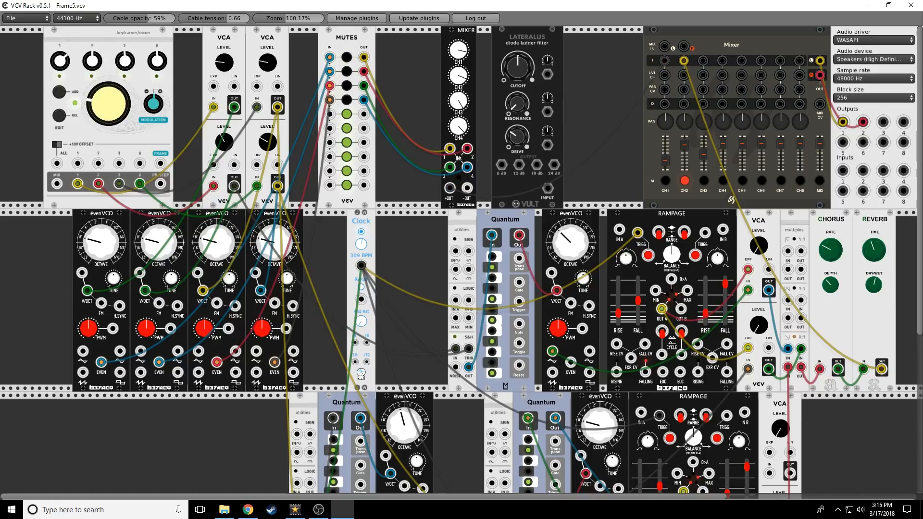
# - Consult the Frames manual, unmute the first two MUTES channels and turn down the keyframer's channel 2 knob
pyautogui.hotkey('alt', 'Tab')
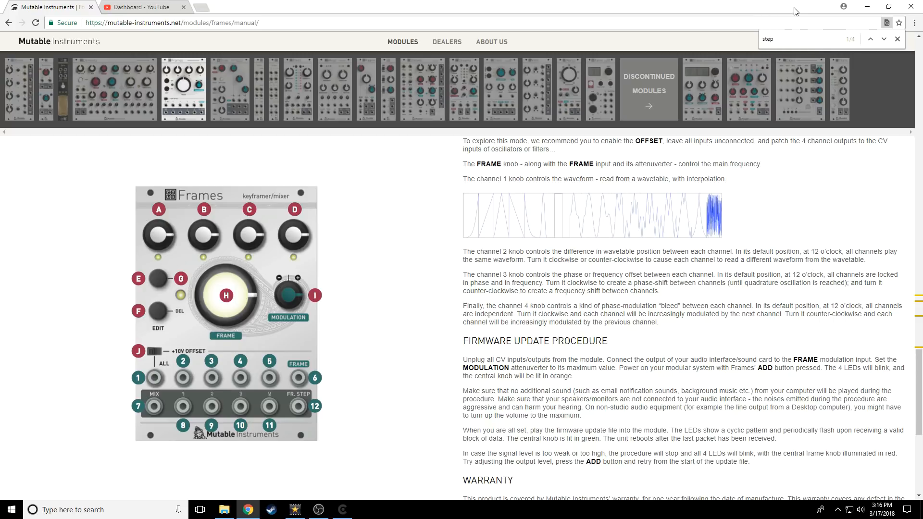
pyautogui.click(866, 6)
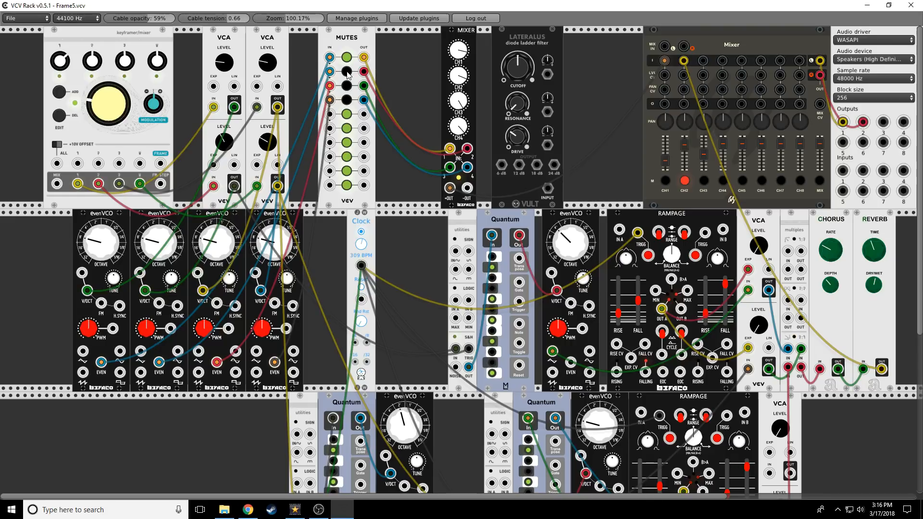
pyautogui.click(347, 72)
pyautogui.moveTo(93, 64); pyautogui.dragTo(94, 86)
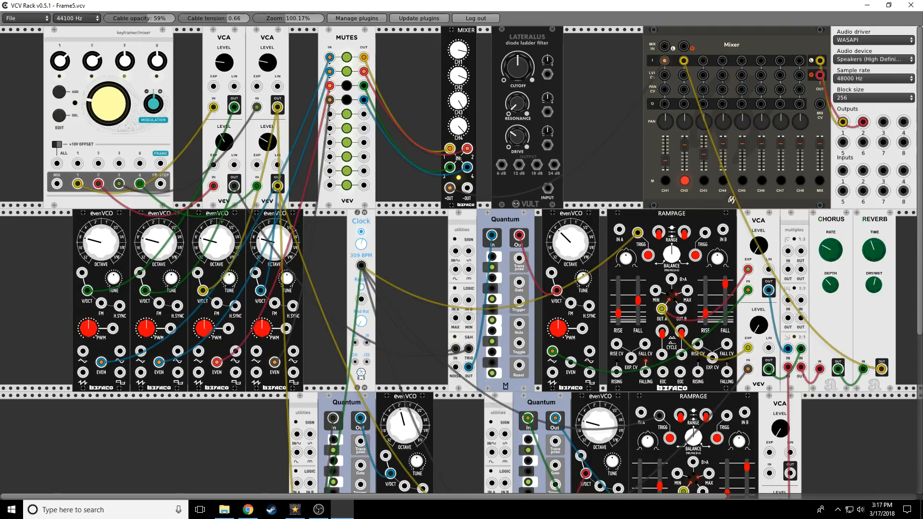
# - Unmute the third MUTES channel briefly, and mute the first, second and third channels
pyautogui.click(347, 85)
pyautogui.click(347, 57)
pyautogui.click(347, 71)
pyautogui.click(347, 85)
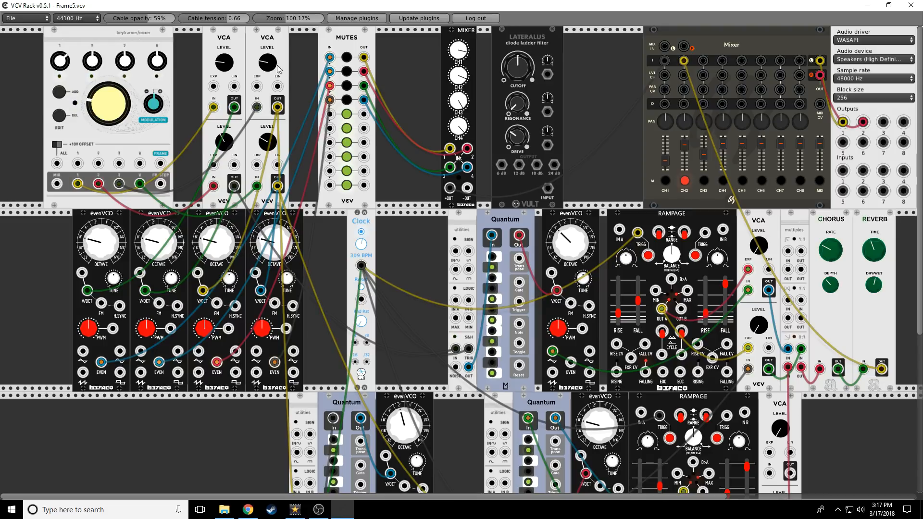
# - Unmute the MUTES channels one at a time from the fourth up to the first
pyautogui.click(346, 100)
pyautogui.click(346, 86)
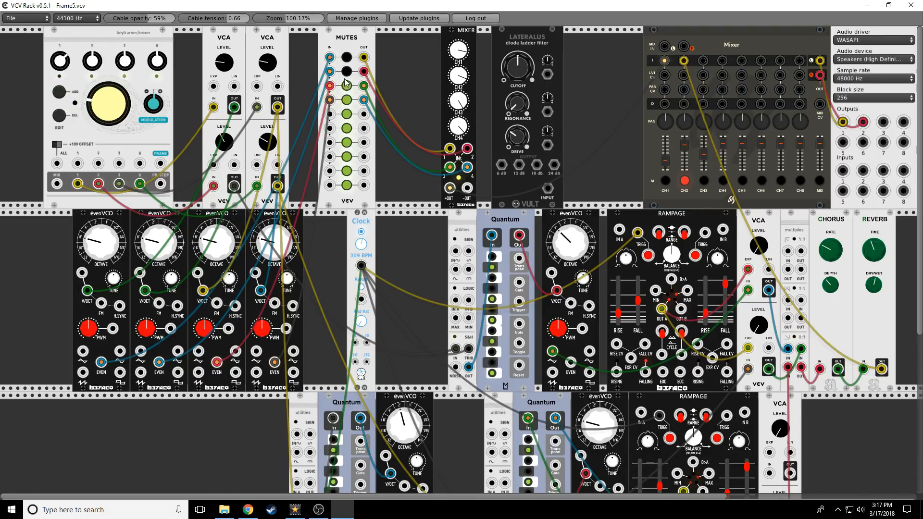
pyautogui.click(346, 71)
pyautogui.click(346, 57)
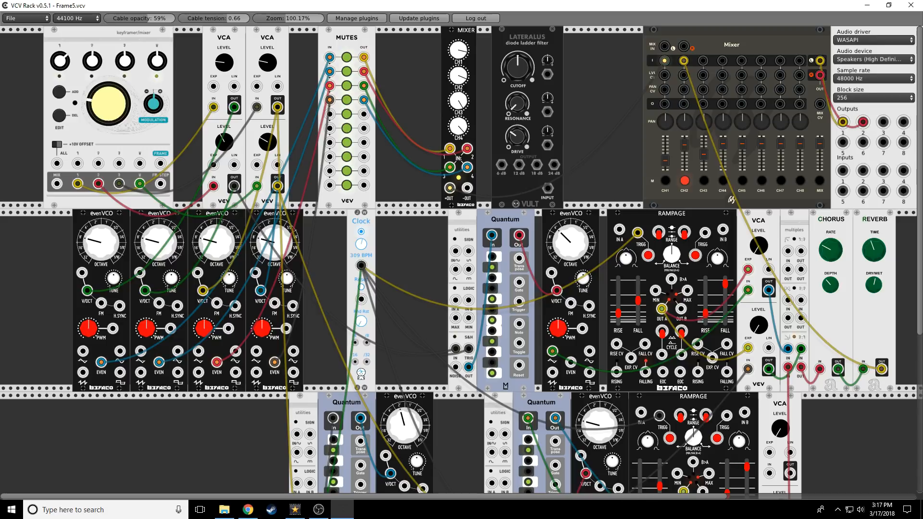
# - Mute the third and fourth MUTES channels for comparison and switch both back on
pyautogui.click(347, 85)
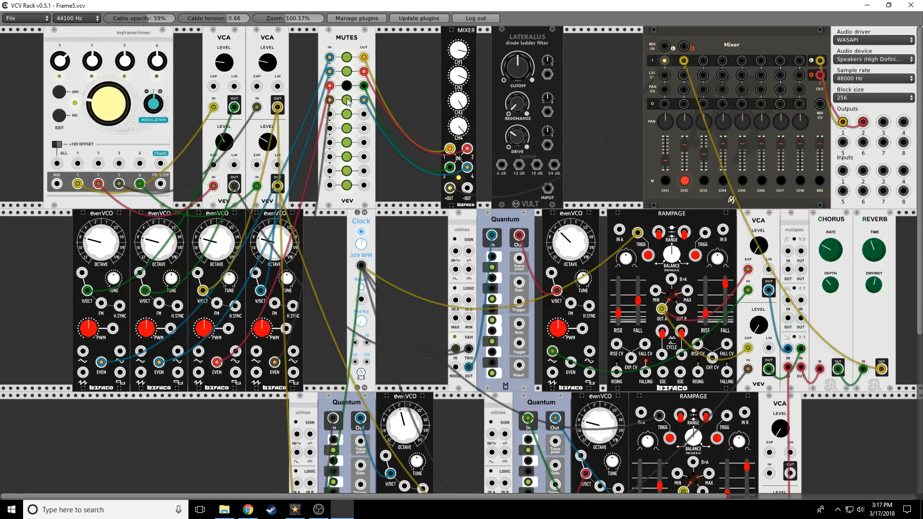
pyautogui.click(346, 100)
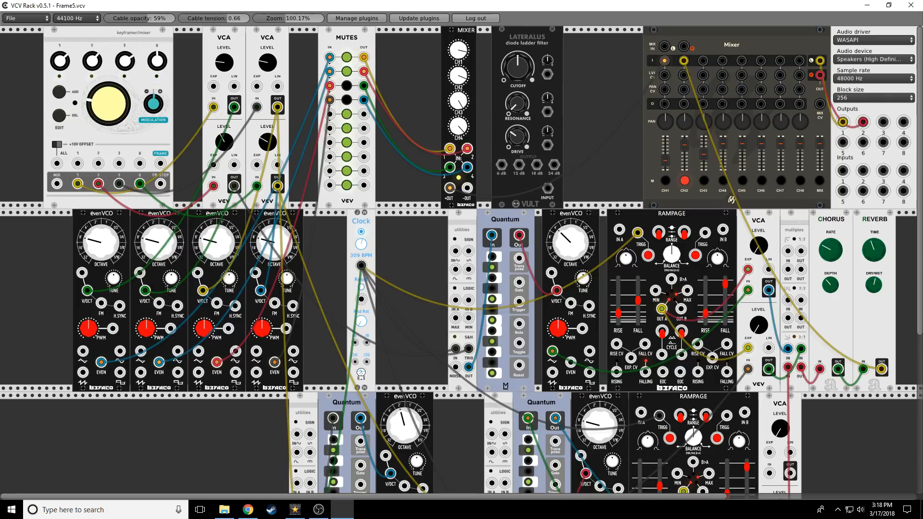
pyautogui.click(346, 88)
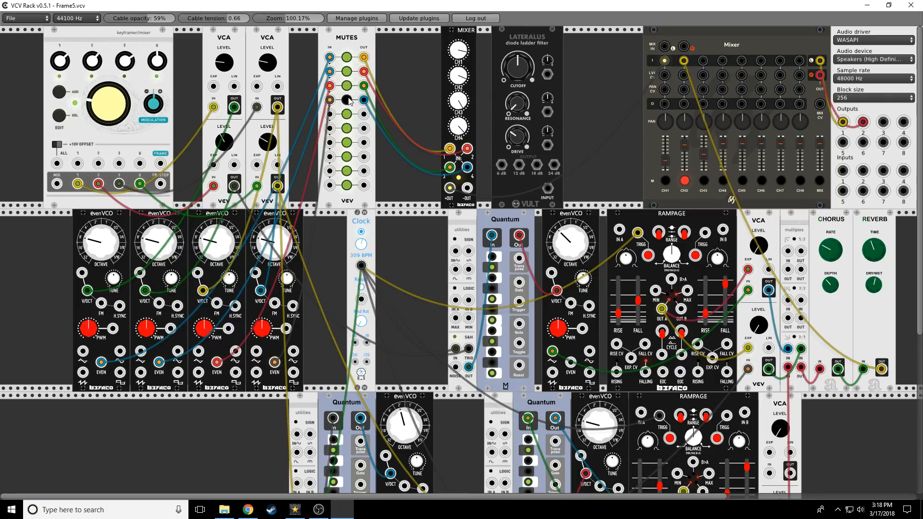
pyautogui.click(347, 100)
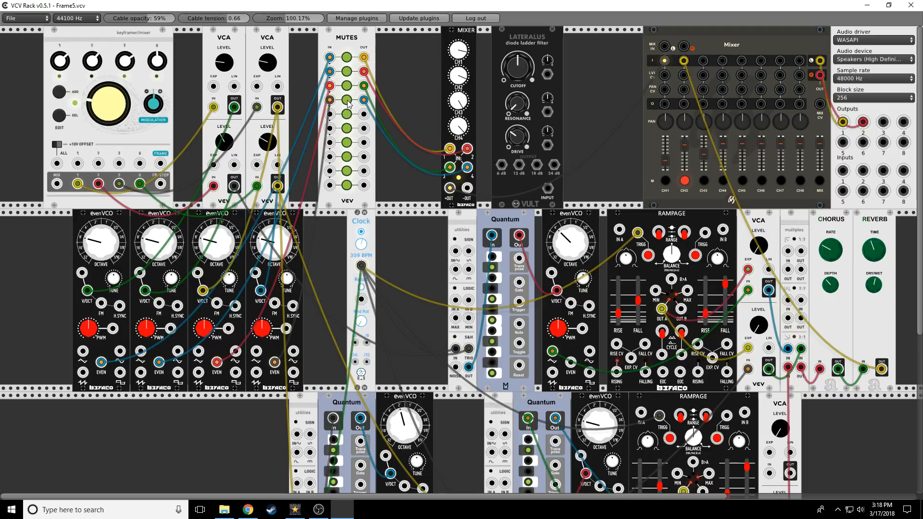
# - Mute the MUTES channels one by one from the fourth up to the first
pyautogui.click(347, 100)
pyautogui.click(346, 85)
pyautogui.click(346, 71)
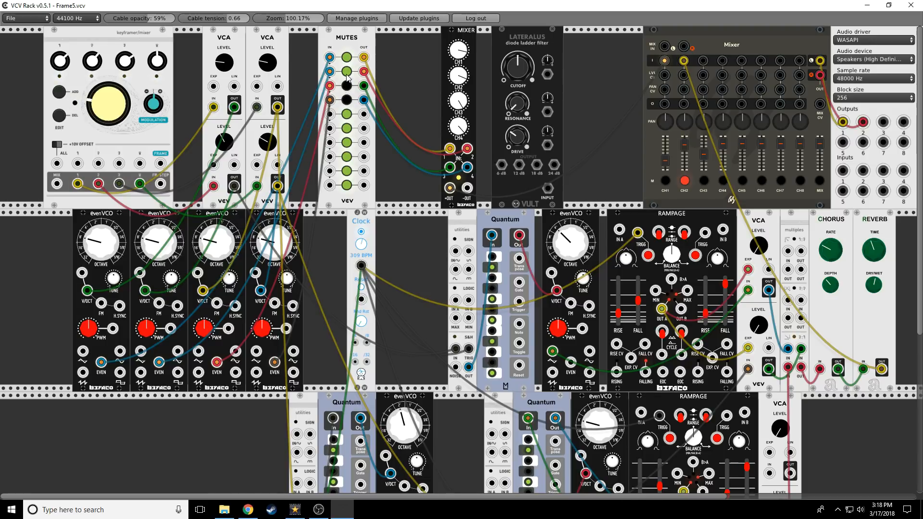
pyautogui.click(347, 57)
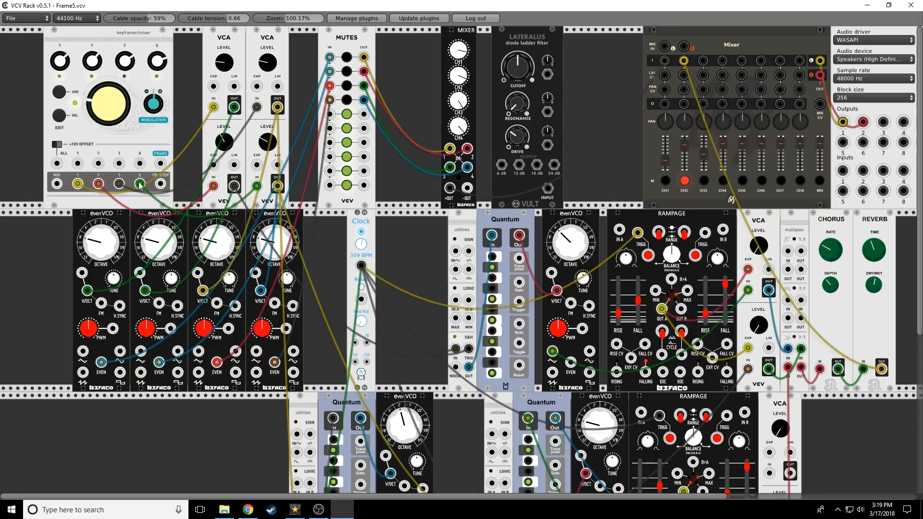
# - Unmute all four patched MUTES channels and turn down the keyframer's channel 4 knob
pyautogui.click(346, 100)
pyautogui.click(346, 86)
pyautogui.click(346, 71)
pyautogui.click(346, 57)
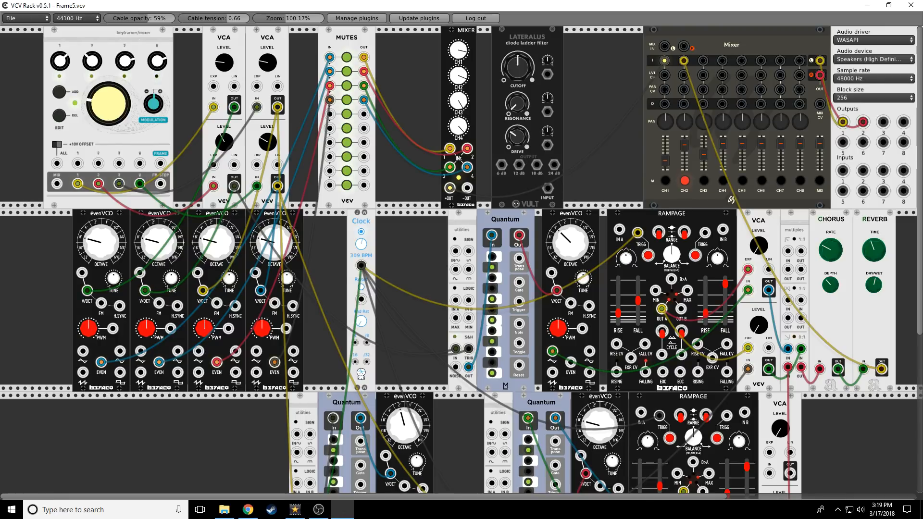
pyautogui.moveTo(151, 64); pyautogui.dragTo(152, 146)
# - Silence the four oscillators by muting the fourth, third, second and first MUTES channels
pyautogui.click(347, 100)
pyautogui.click(347, 86)
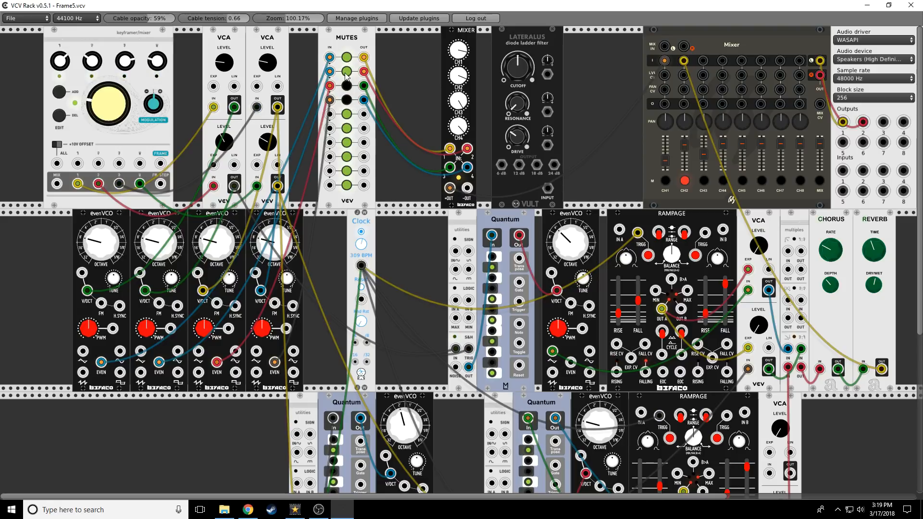
pyautogui.click(347, 71)
pyautogui.click(347, 57)
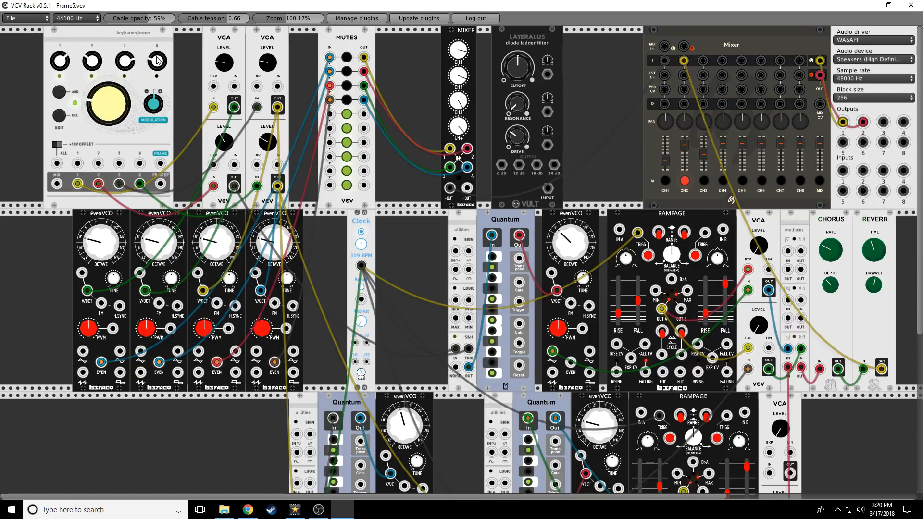
# - Unmute CH2 on the large Mixer and repatch the second-row Quantum's Out to the neighbouring evenVCO's V/OCT input
pyautogui.scroll(-2, 553, 192)
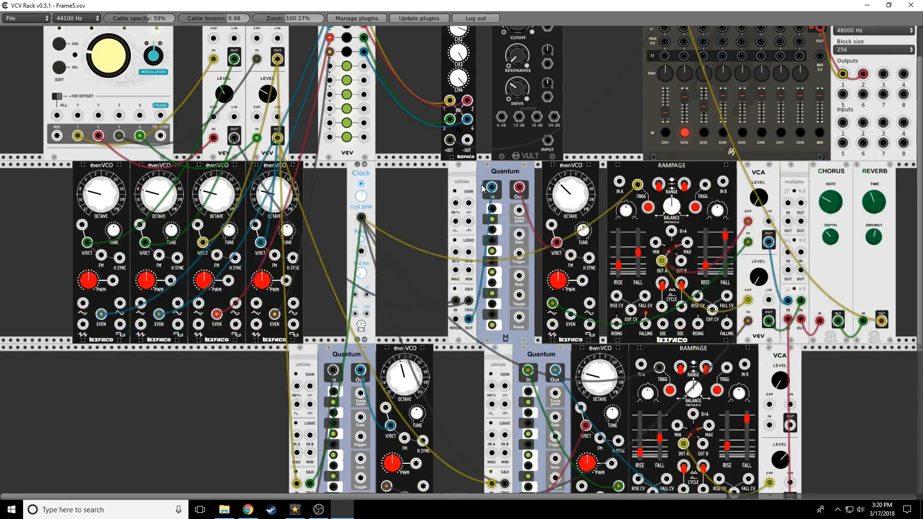
pyautogui.click(685, 133)
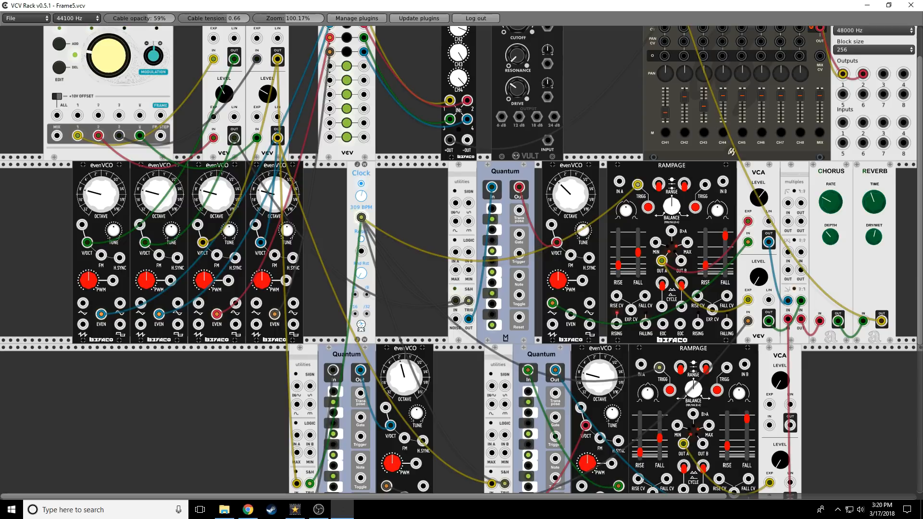
pyautogui.scroll(2, 579, 106)
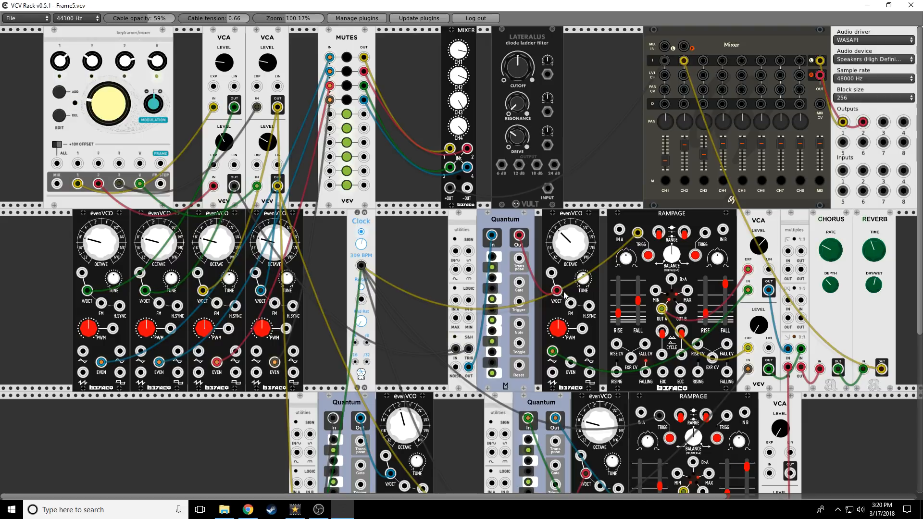
pyautogui.moveTo(557, 290); pyautogui.dragTo(528, 285)
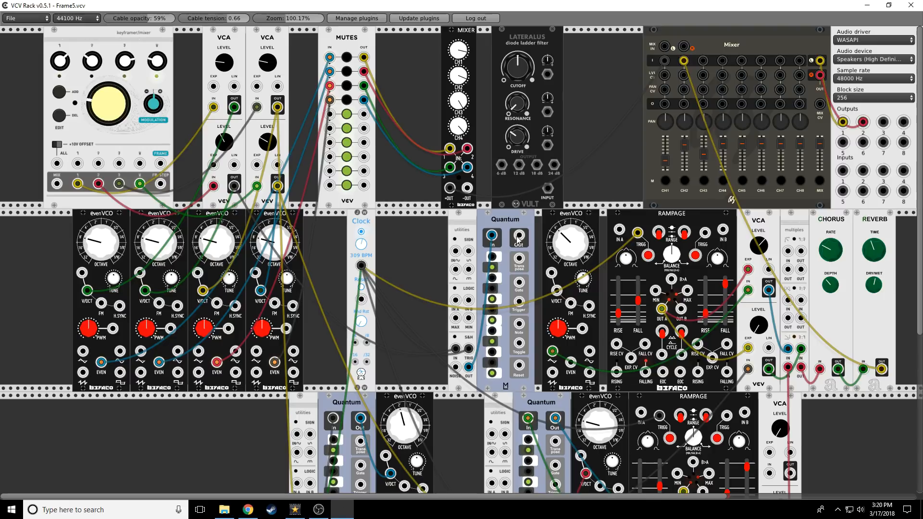
pyautogui.moveTo(519, 236); pyautogui.dragTo(552, 295)
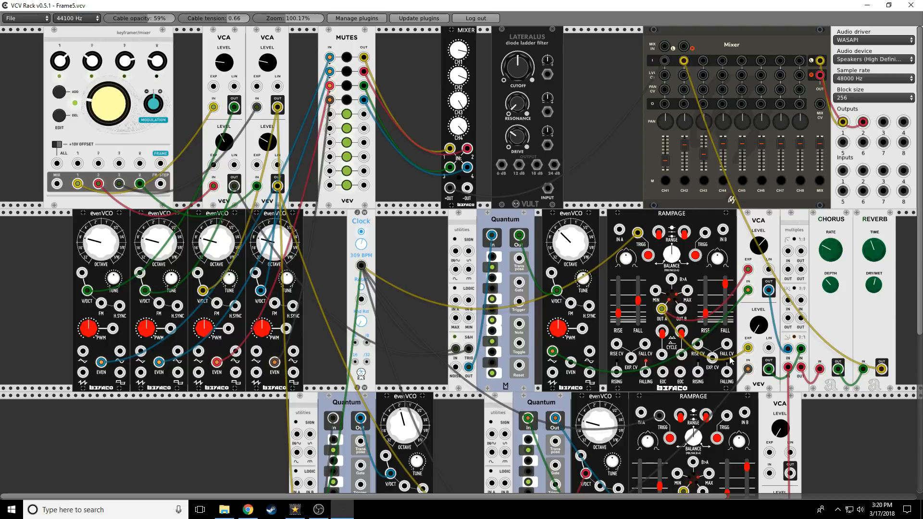
# - Turn up the lower level knobs of the VCAs beside the second-row and third-row RAMPAGE modules
pyautogui.scroll(-4, 731, 360)
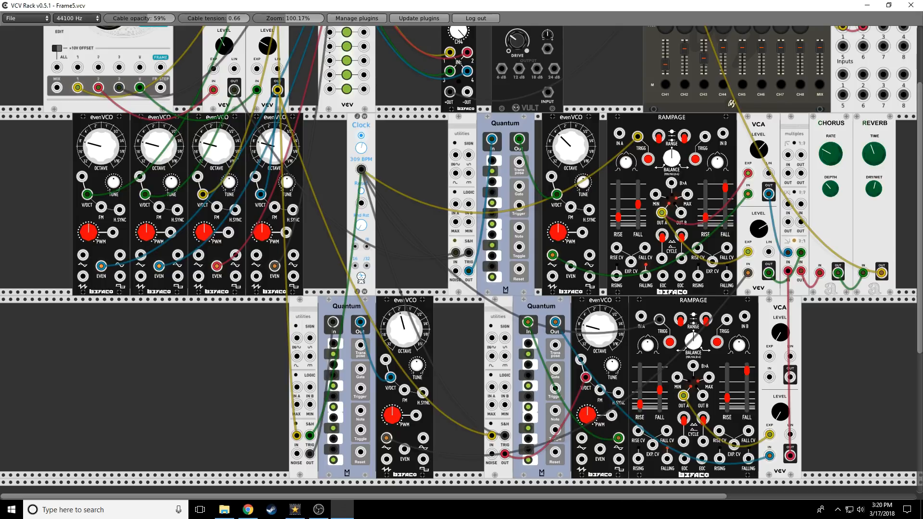
pyautogui.scroll(2, 168, 119)
pyautogui.scroll(1, 169, 119)
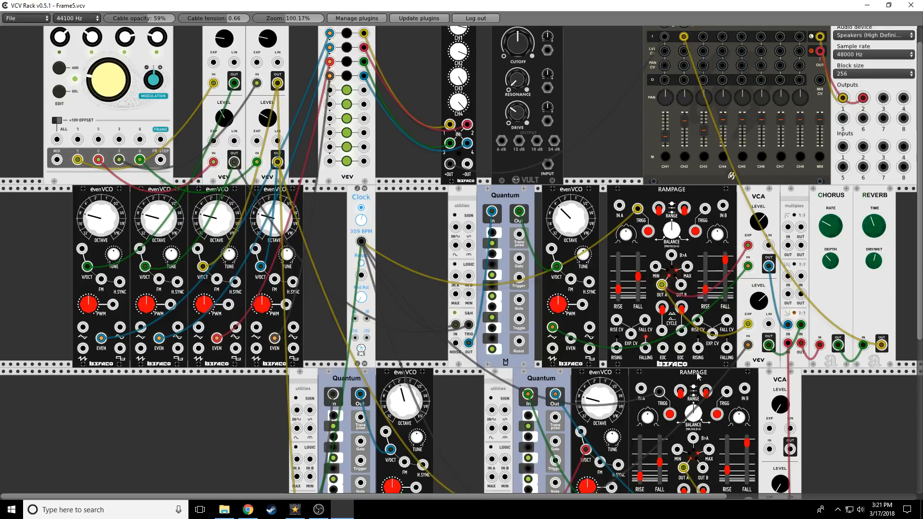
pyautogui.scroll(-4, 716, 349)
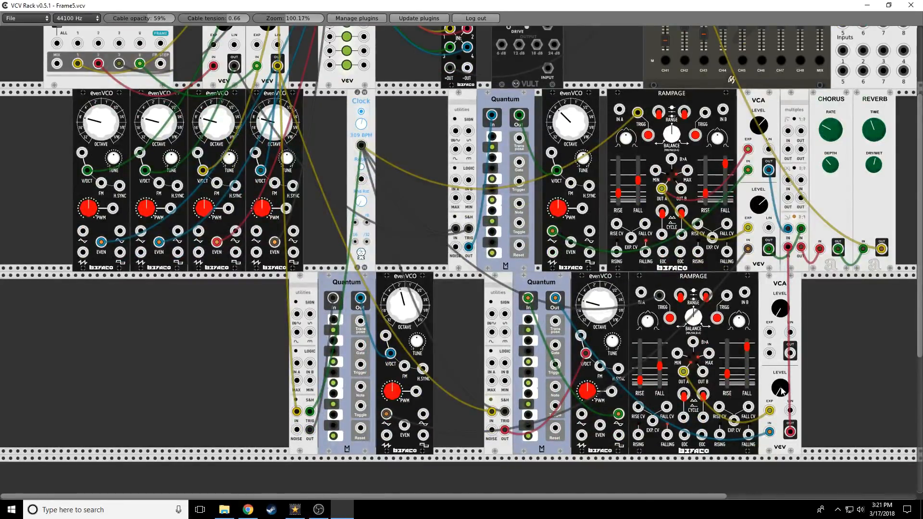
pyautogui.moveTo(781, 389); pyautogui.dragTo(781, 202)
pyautogui.scroll(5, 305, 354)
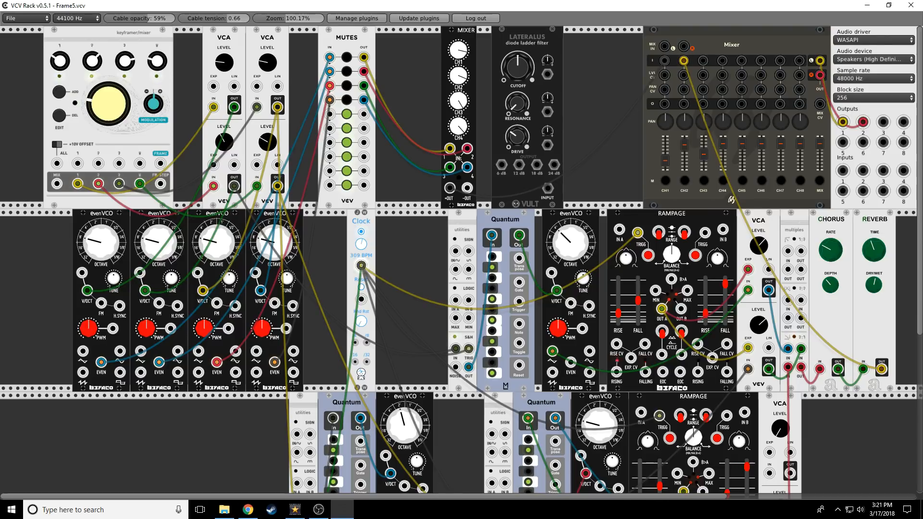
# - Turn down the keyframer's large frame knob and its channel 3 knob
pyautogui.moveTo(104, 104); pyautogui.dragTo(104, 138)
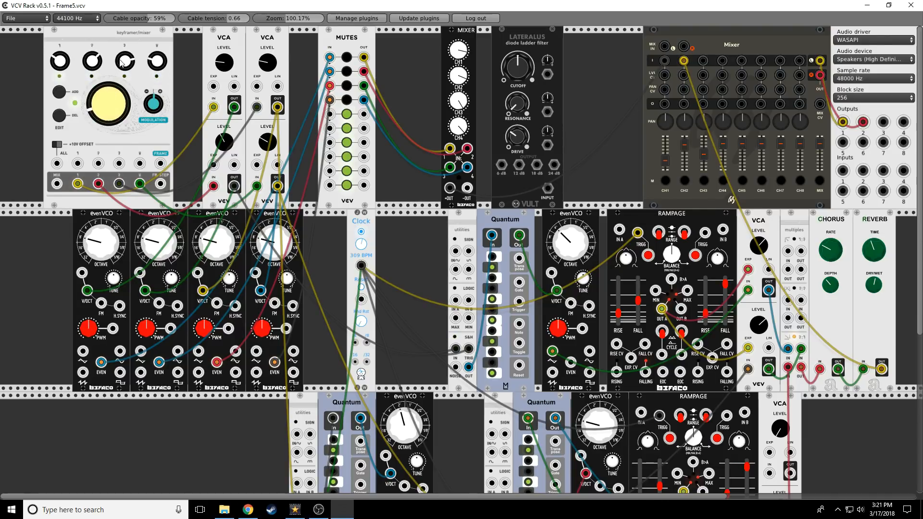
pyautogui.moveTo(122, 63); pyautogui.dragTo(122, 158)
# - Duplicate the Clock beside the second utilities module in the third row and patch it at 128 BPM to that module's S&H TRIG input
pyautogui.scroll(-3, 219, 422)
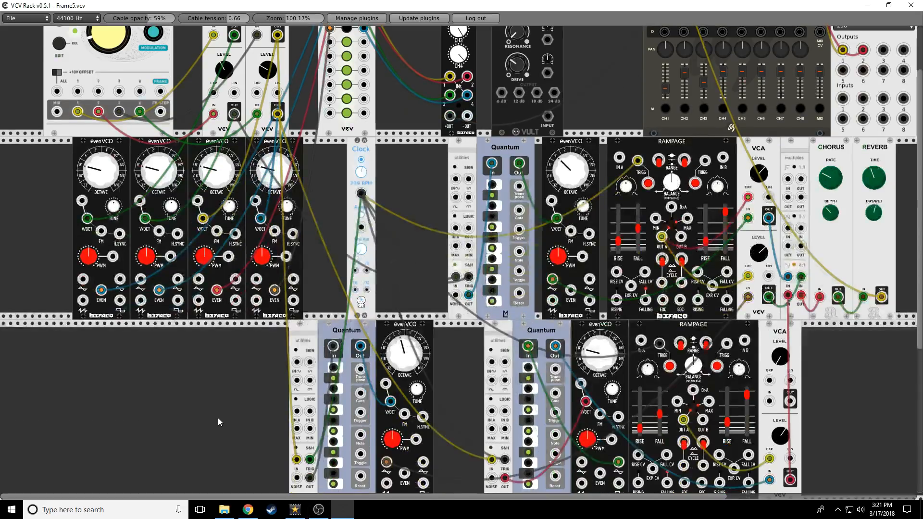
pyautogui.scroll(-3, 209, 432)
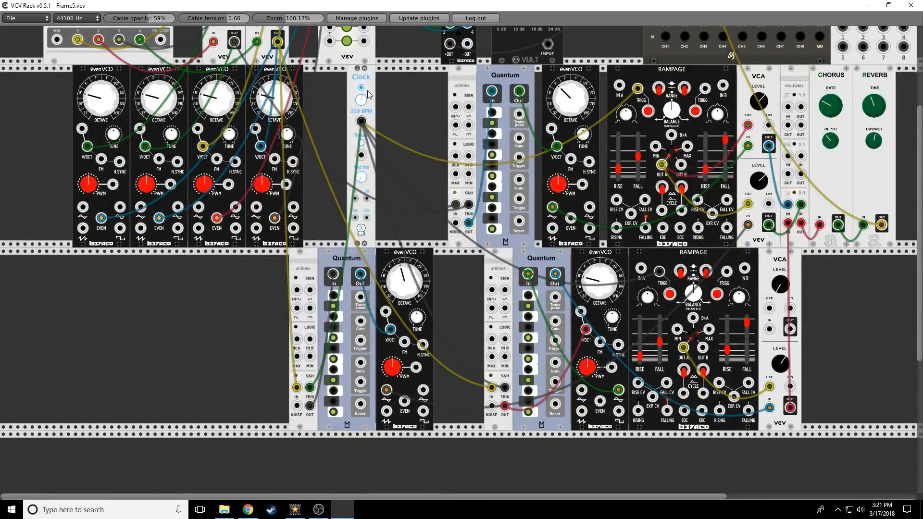
pyautogui.rightClick(355, 77)
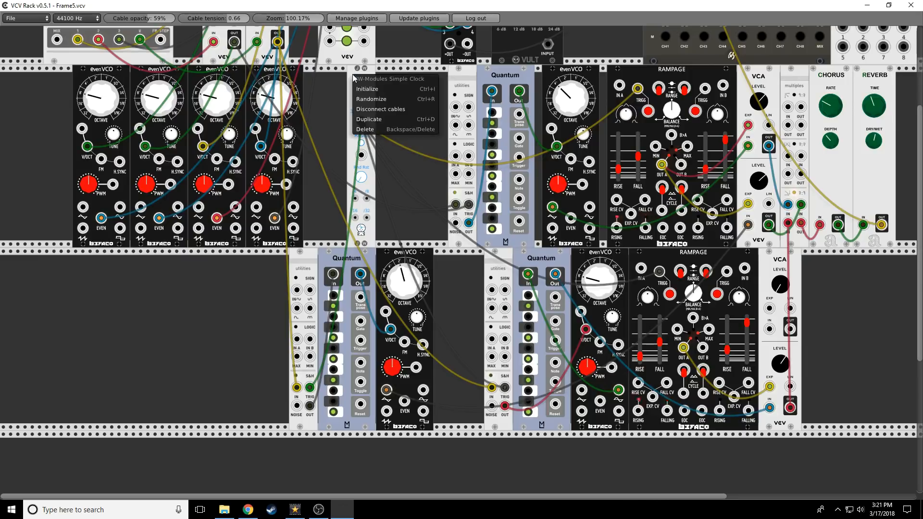
pyautogui.click(385, 121)
pyautogui.moveTo(397, 98); pyautogui.dragTo(457, 230)
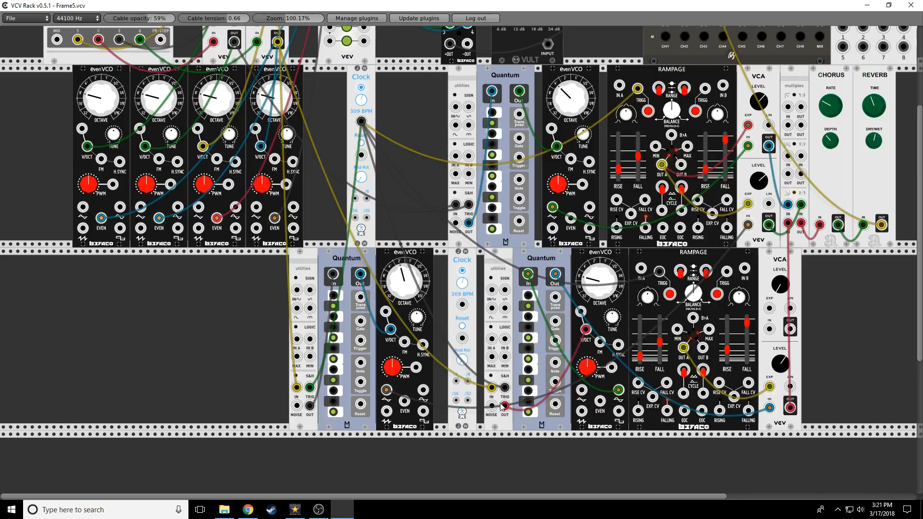
pyautogui.moveTo(504, 387); pyautogui.dragTo(462, 355)
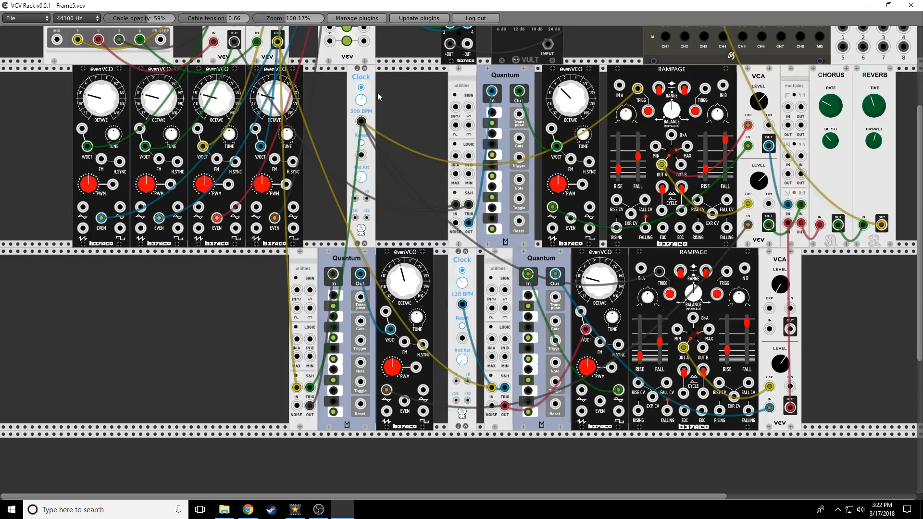
# - Duplicate the second-row Clock beside the first utilities module in the third row and patch it at 64 BPM to that module's S&H TRIG input
pyautogui.rightClick(369, 78)
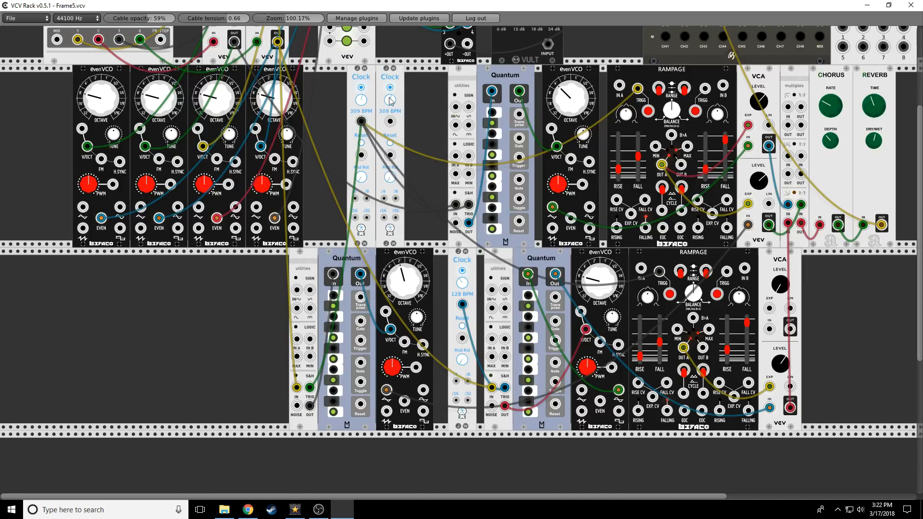
pyautogui.moveTo(391, 100); pyautogui.dragTo(260, 281)
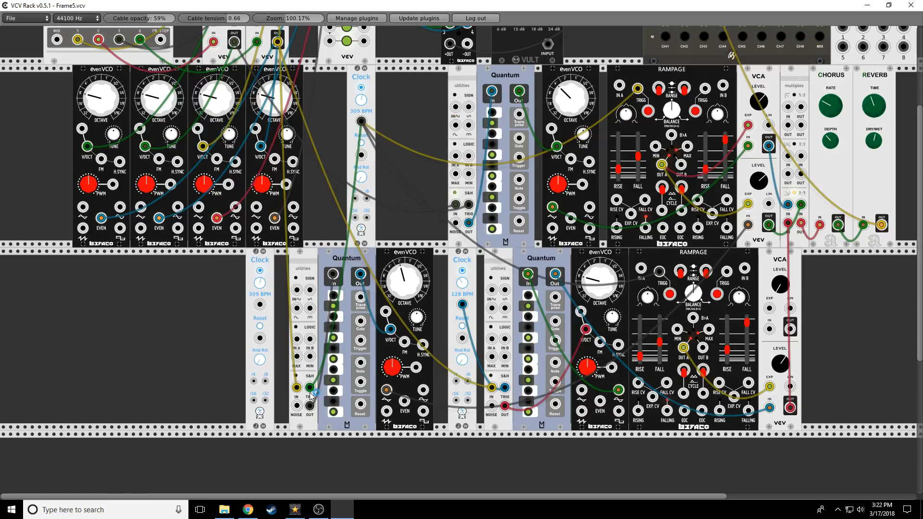
pyautogui.moveTo(310, 390); pyautogui.dragTo(260, 317)
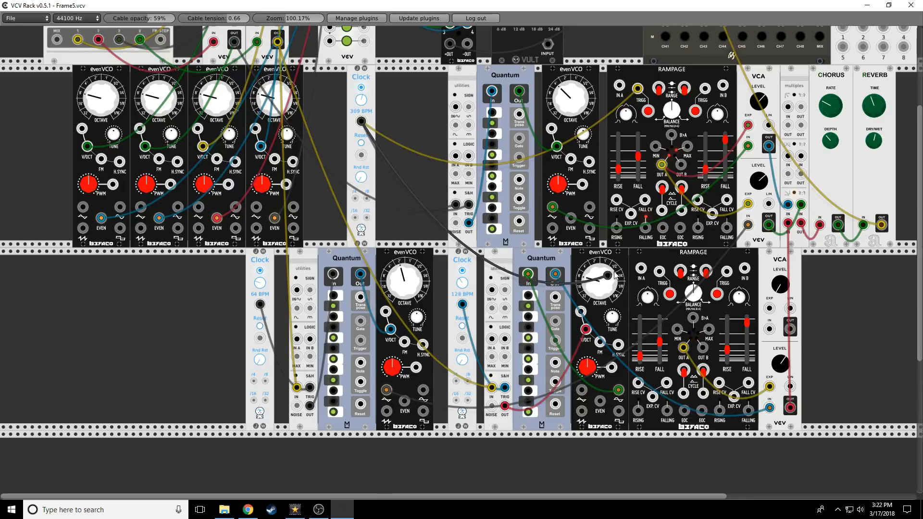
# - Trigger the third-row RAMPAGE's A side from the Clock set to 181 BPM and B from the 64 BPM Clock, patching OUT B to the second-row VCA's EXP
pyautogui.moveTo(660, 275); pyautogui.dragTo(461, 306)
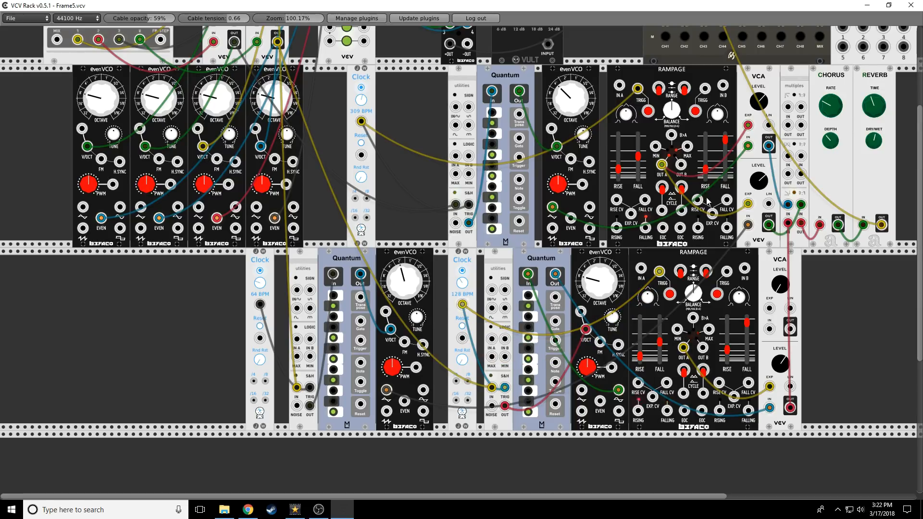
pyautogui.moveTo(470, 281); pyautogui.dragTo(470, 264)
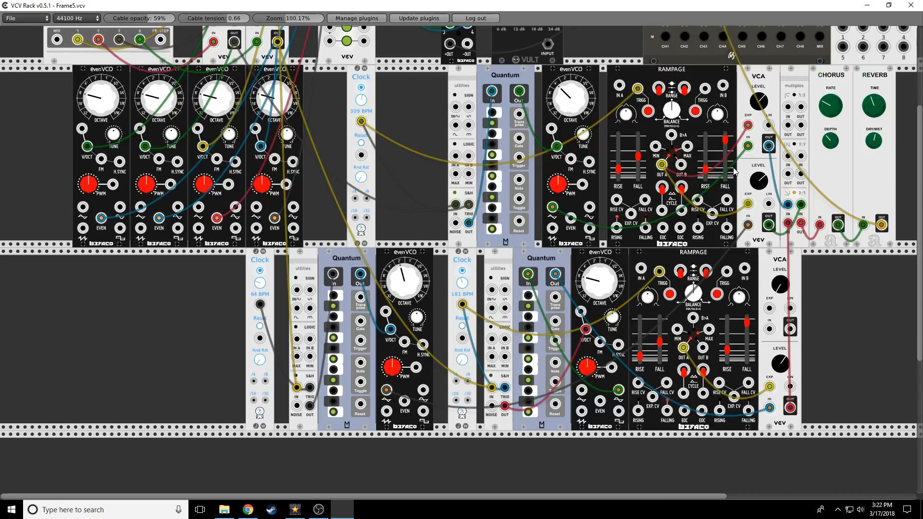
pyautogui.moveTo(749, 126); pyautogui.dragTo(702, 347)
pyautogui.moveTo(726, 272); pyautogui.dragTo(259, 305)
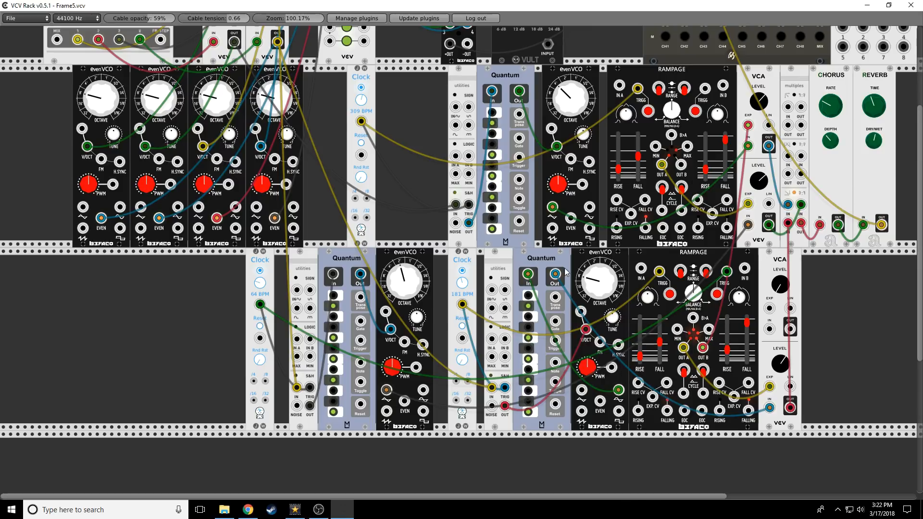
# - Lower the first third-row evenVCO's octave and raise the second's, and set the second-row Clock to 183 BPM and the third-row RAMPAGE's Clock to 253 BPM
pyautogui.moveTo(395, 282); pyautogui.dragTo(395, 293)
pyautogui.moveTo(592, 279)
pyautogui.mouseDown()
pyautogui.moveTo(593, 291)
pyautogui.moveTo(592, 270)
pyautogui.mouseUp()
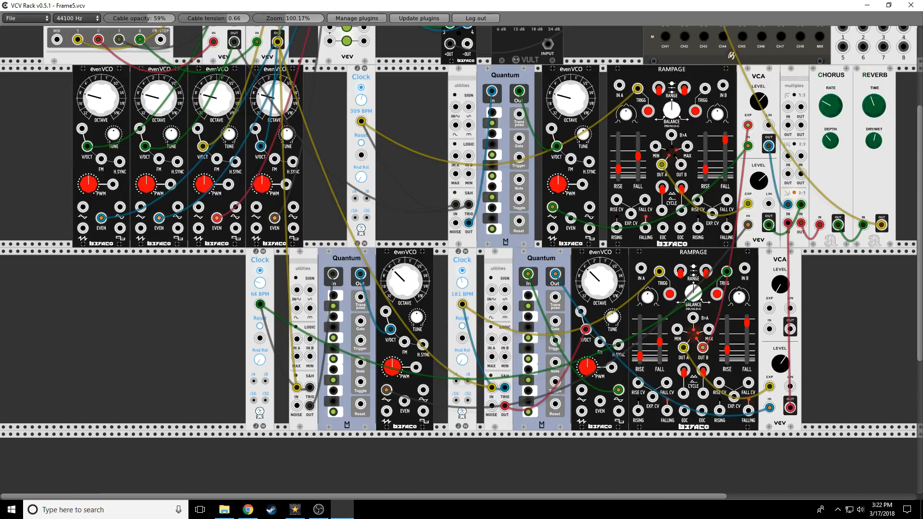
pyautogui.moveTo(361, 104); pyautogui.dragTo(361, 118)
pyautogui.moveTo(361, 102); pyautogui.dragTo(360, 100)
pyautogui.moveTo(466, 282); pyautogui.dragTo(465, 276)
# - Turn up the lower level knob of the VCA beside the third-row RAMPAGE
pyautogui.scroll(3, 860, 365)
pyautogui.moveTo(785, 442); pyautogui.dragTo(786, 435)
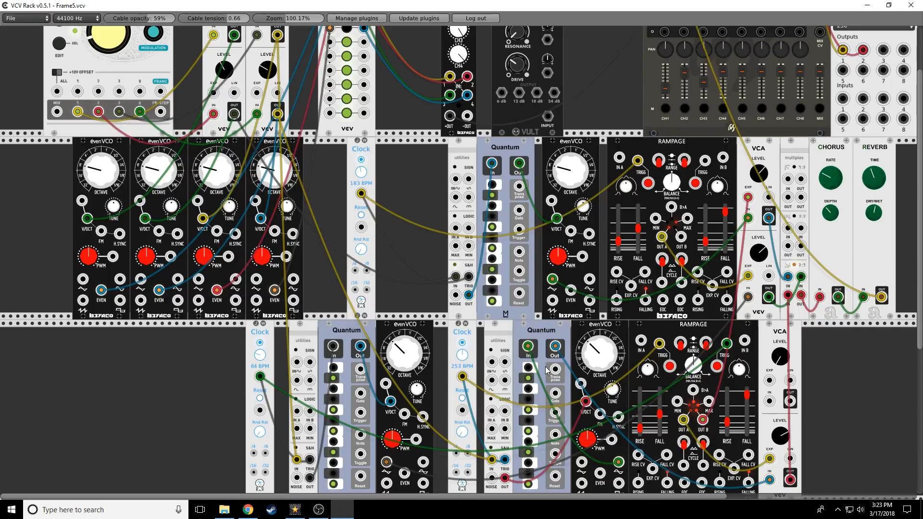
# - Turn down the keyframer's large frame knob and adjust its channel 2 and channel 3 knobs
pyautogui.scroll(3, 401, 328)
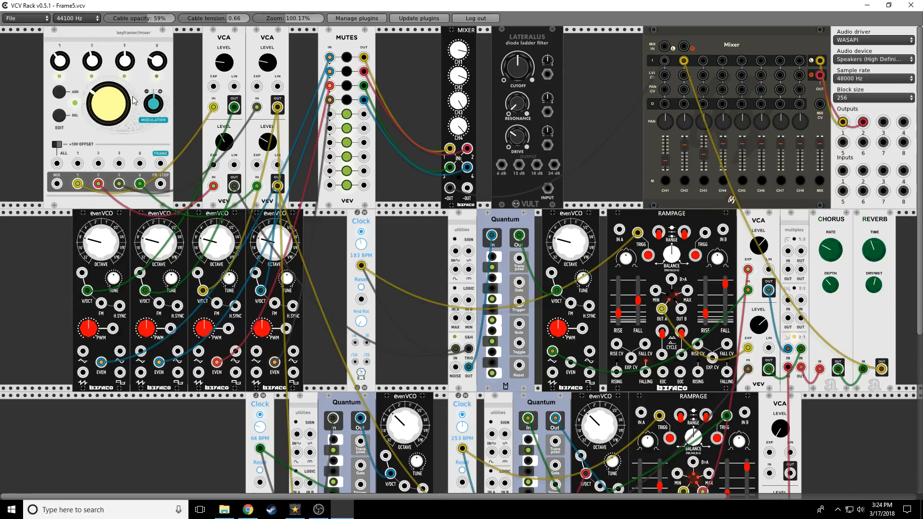
pyautogui.moveTo(109, 101); pyautogui.dragTo(109, 120)
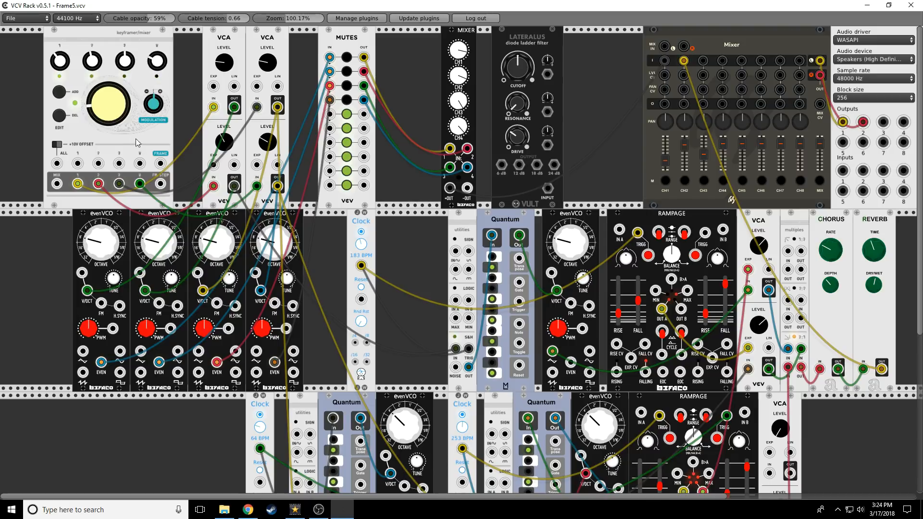
pyautogui.moveTo(128, 68); pyautogui.dragTo(96, 62)
pyautogui.moveTo(88, 61); pyautogui.dragTo(89, 59)
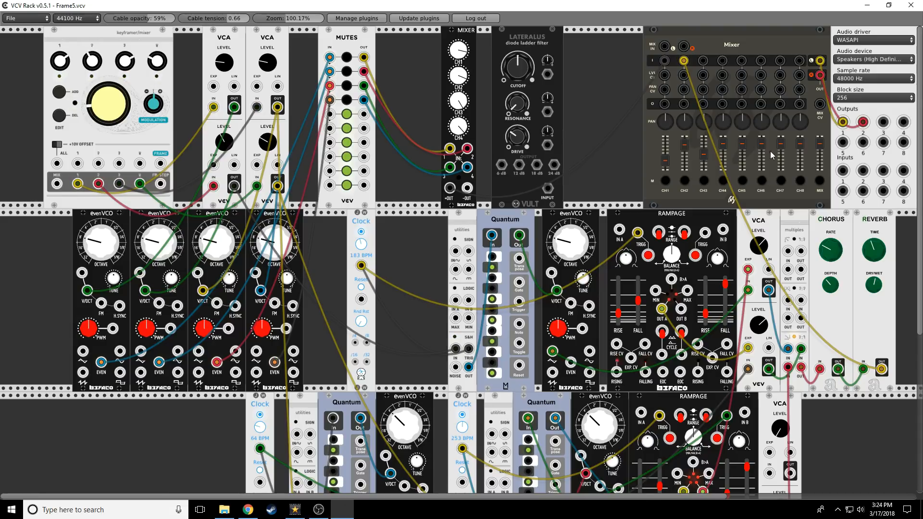